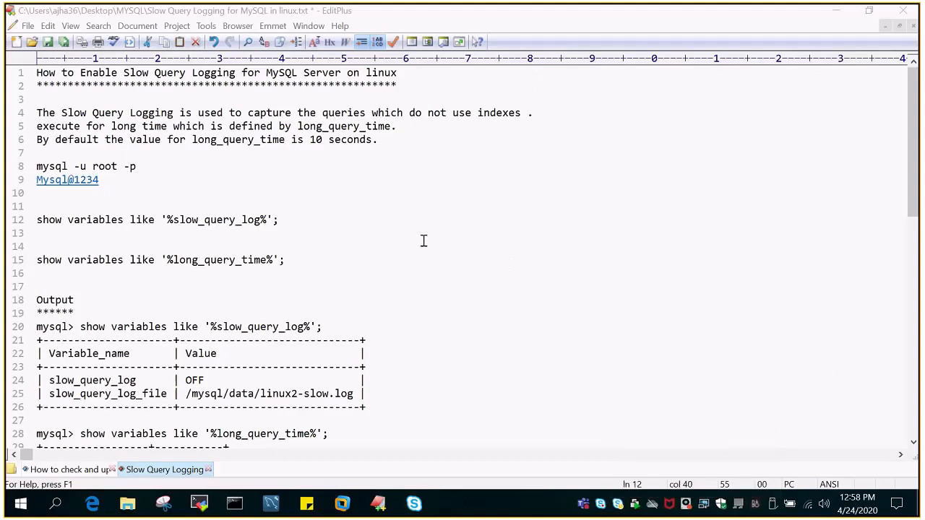
Run 'mysql -u root -p' at the shell prompt, copied from the notes.
{"action": "left_click", "coordinate": [427, 246]}
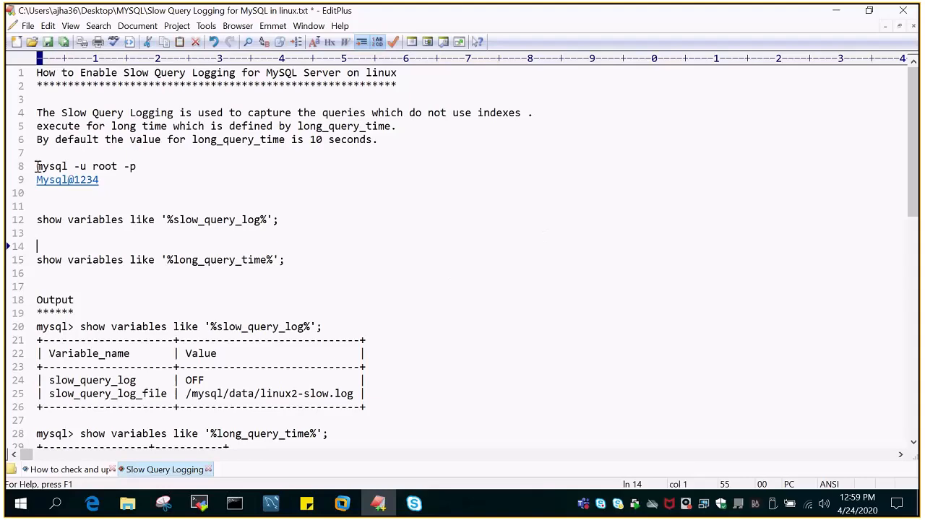
{"action": "triple_click", "coordinate": [166, 166]}
{"action": "key", "text": "ctrl+c"}
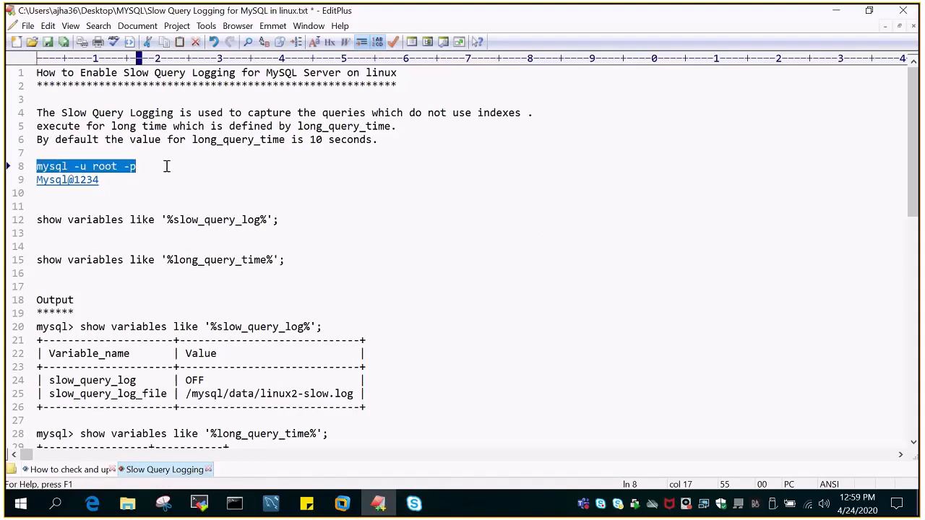
{"action": "key", "text": "alt+Tab"}
{"action": "right_click", "coordinate": [323, 131]}
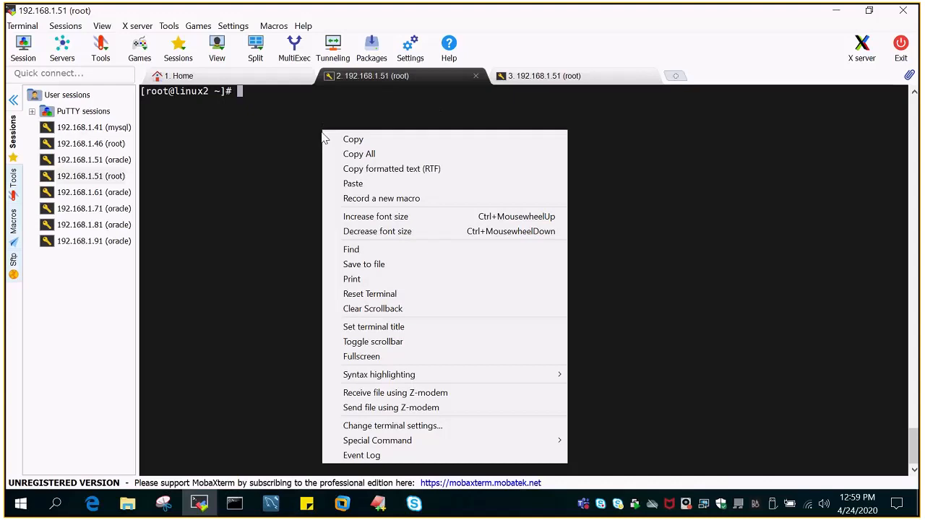
{"action": "left_click", "coordinate": [353, 184]}
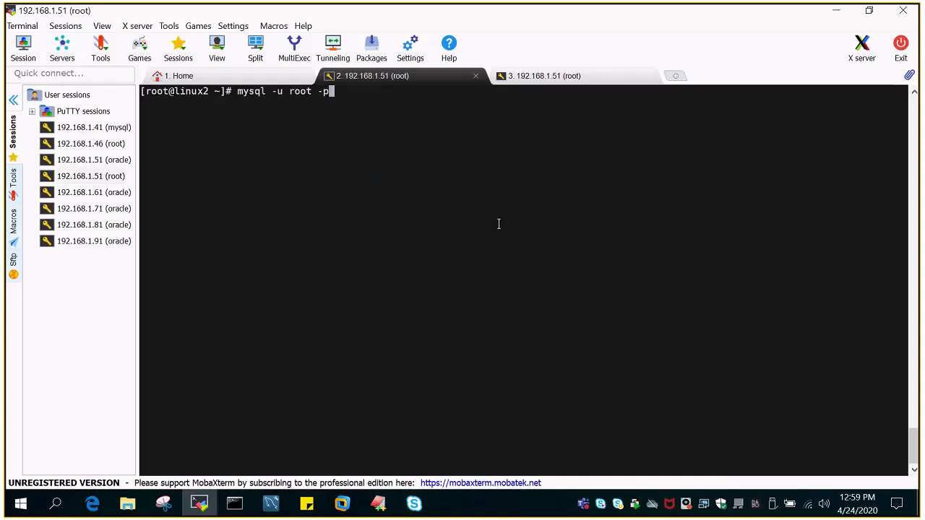
{"action": "key", "text": "Return"}
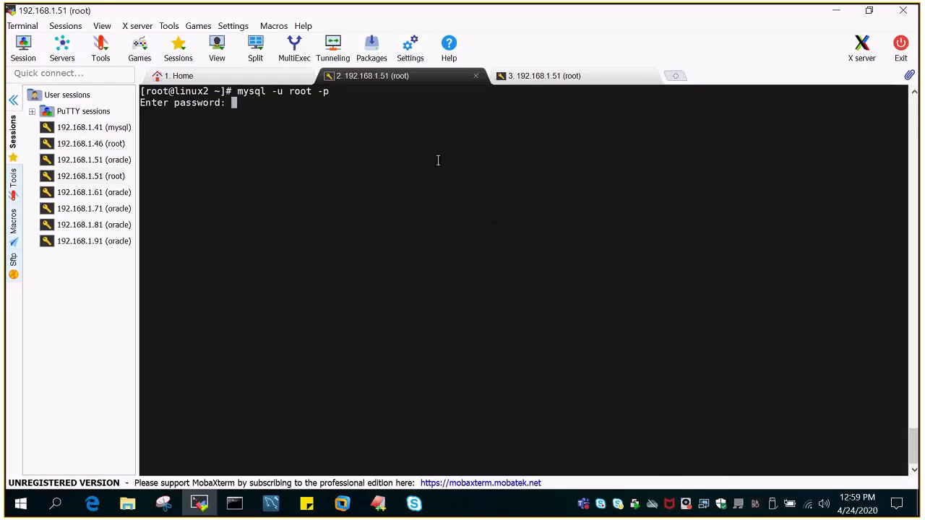
Enter the root password from the notes, reaching the mysql> prompt on MySQL 8.0.19.
{"action": "left_click", "coordinate": [379, 504]}
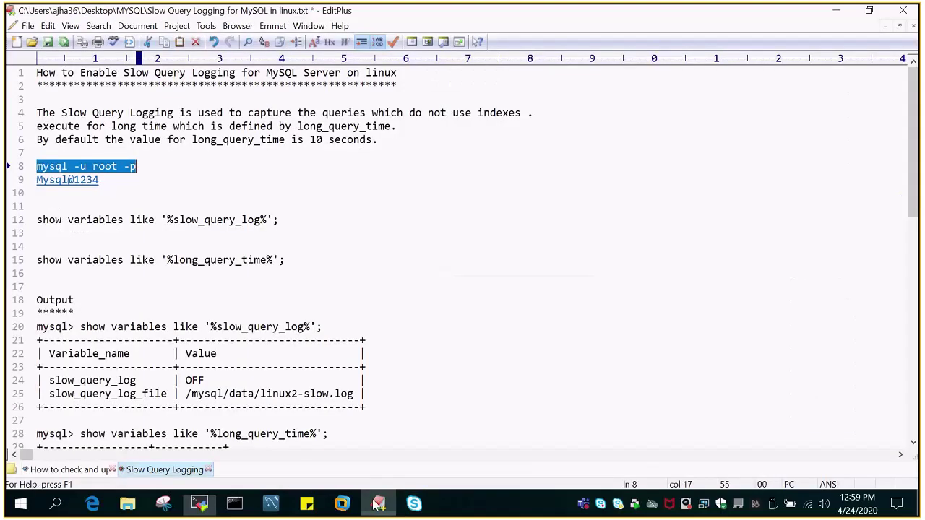
{"action": "double_click", "coordinate": [71, 180]}
{"action": "left_click", "coordinate": [200, 504]}
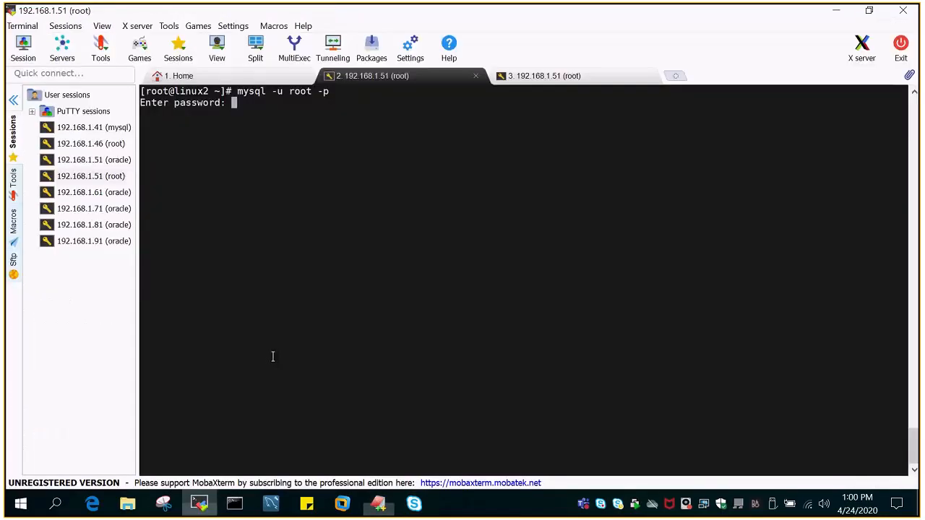
{"action": "right_click", "coordinate": [371, 155]}
{"action": "left_click", "coordinate": [402, 209]}
{"action": "key", "text": "Return"}
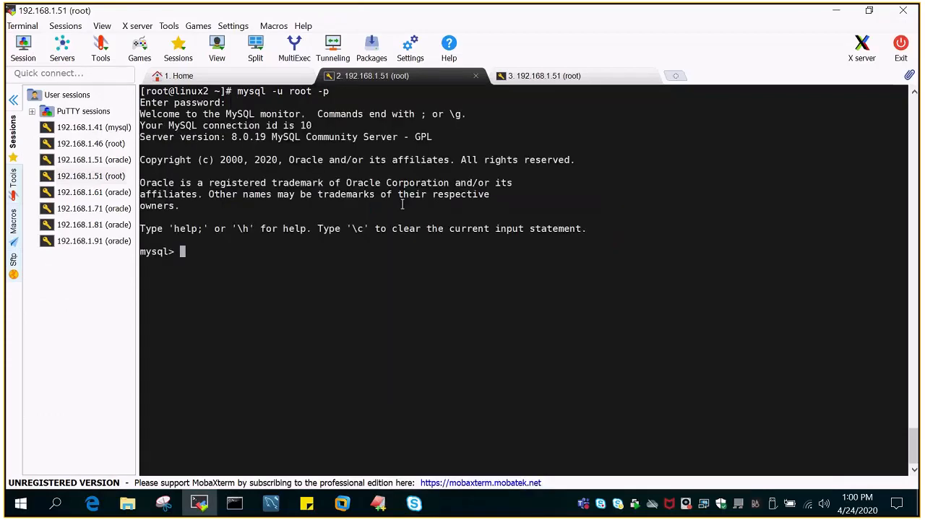
{"action": "left_click", "coordinate": [380, 504]}
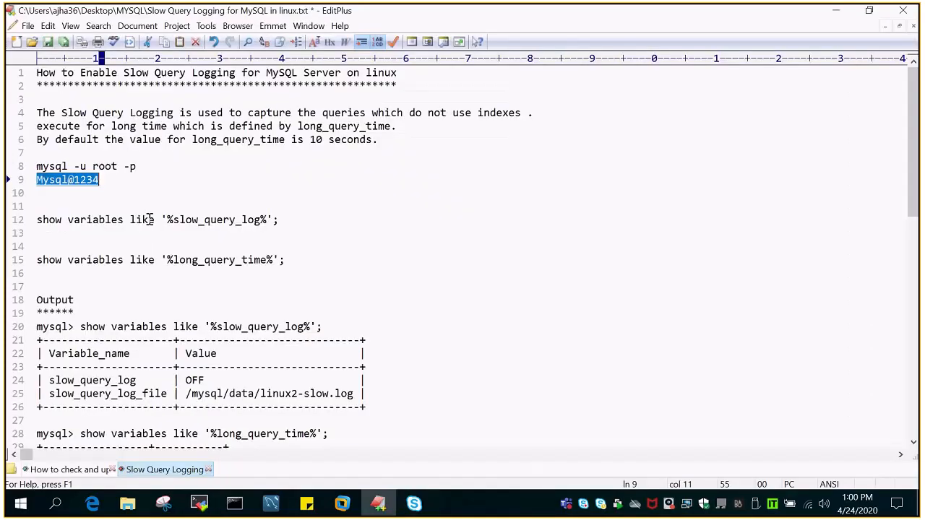
Run show variables like '%slow_query_log%' at the mysql prompt, pasted from the notes.
{"action": "left_click", "coordinate": [22, 225]}
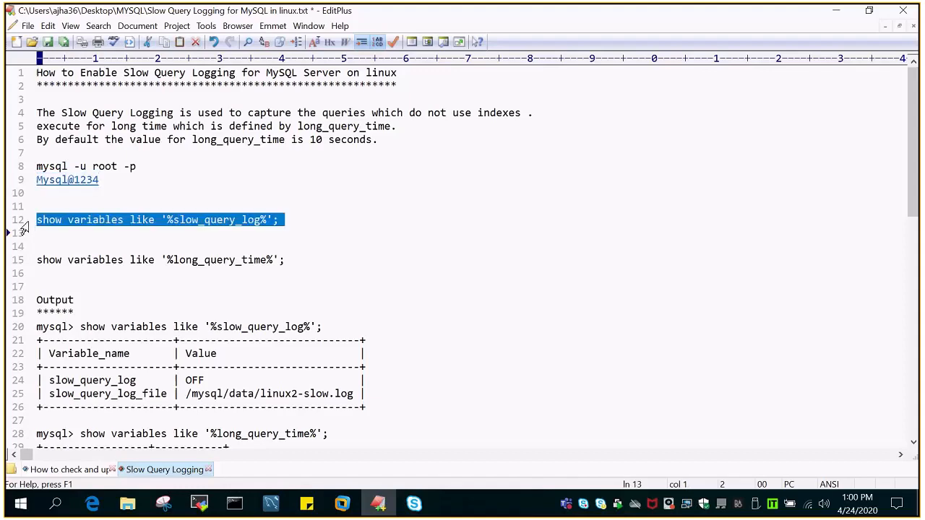
{"action": "left_click", "coordinate": [199, 504]}
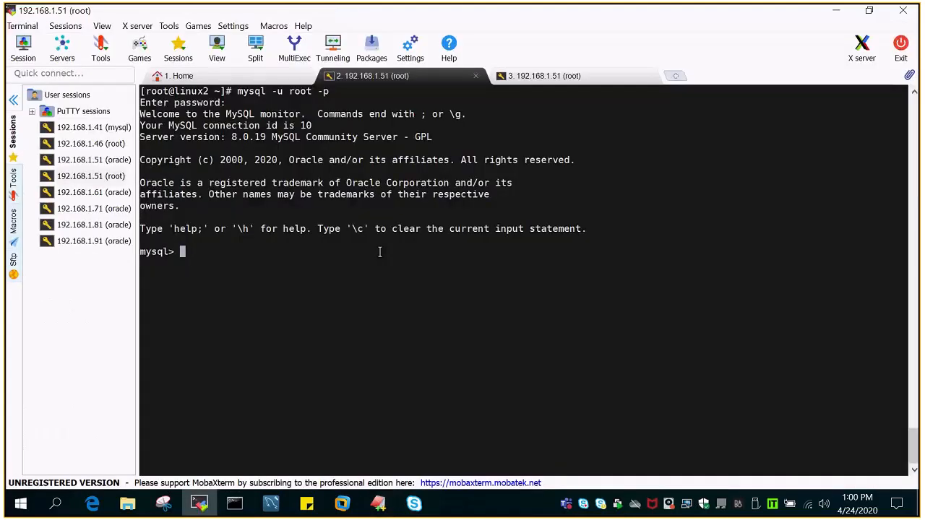
{"action": "right_click", "coordinate": [358, 252]}
{"action": "left_click", "coordinate": [394, 209]}
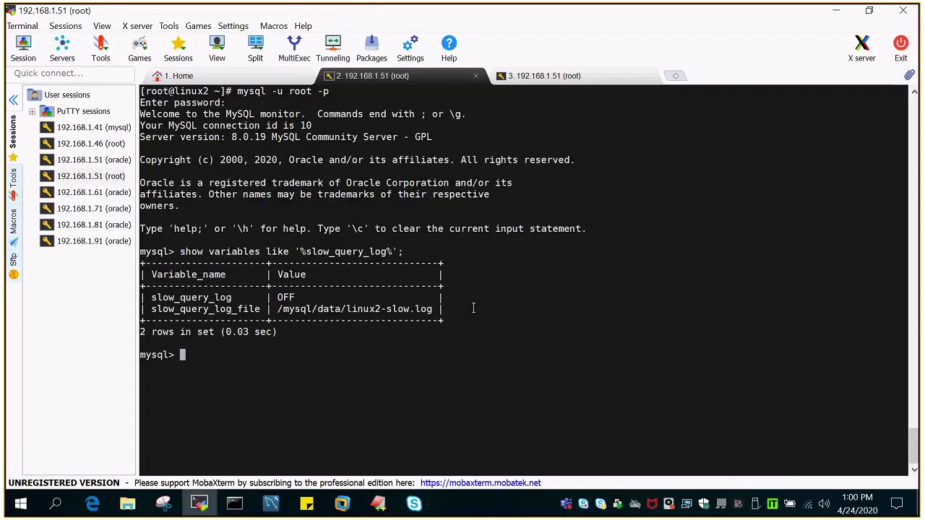
Review the result: slow_query_log is OFF and slow_query_log_file is /mysql/data/linux2-slow.log.
{"action": "double_click", "coordinate": [183, 298]}
{"action": "left_click", "coordinate": [287, 295]}
{"action": "double_click", "coordinate": [287, 296]}
{"action": "double_click", "coordinate": [175, 309]}
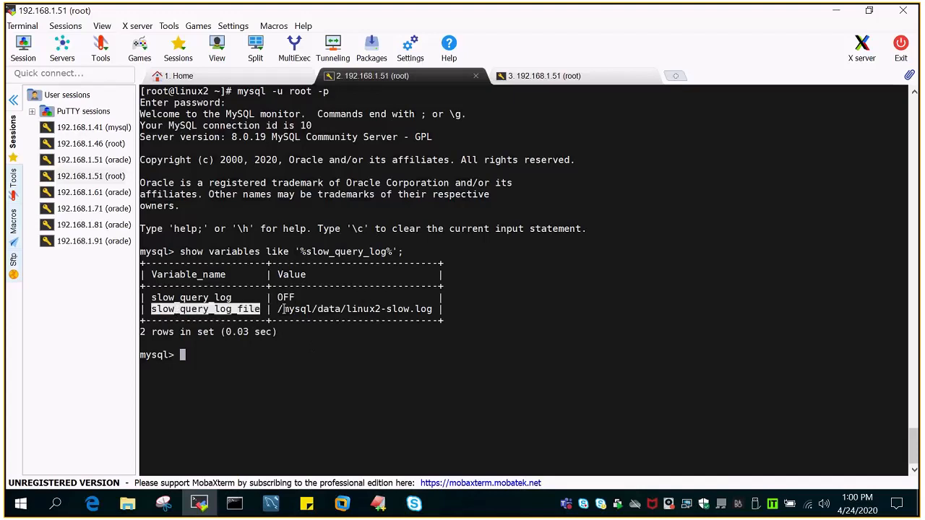
{"action": "left_click_drag", "start_coordinate": [282, 309], "coordinate": [345, 309]}
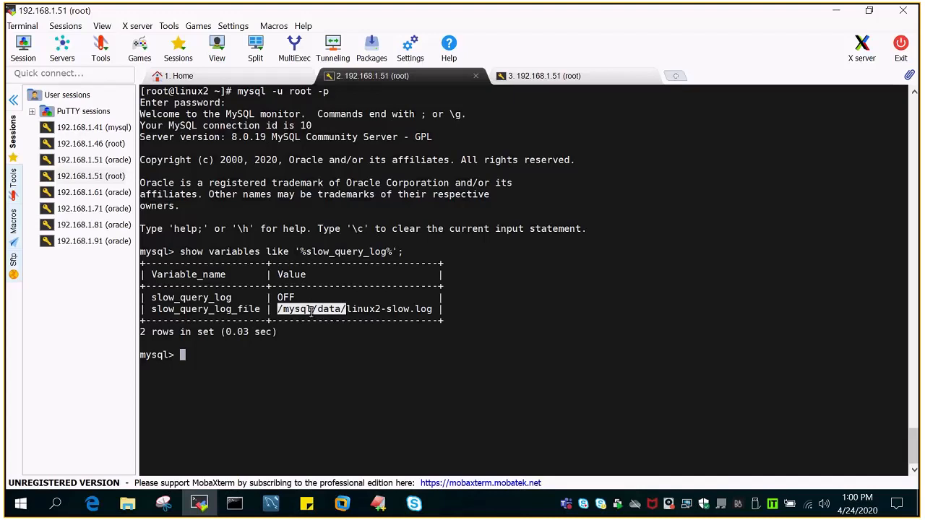
{"action": "double_click", "coordinate": [345, 309]}
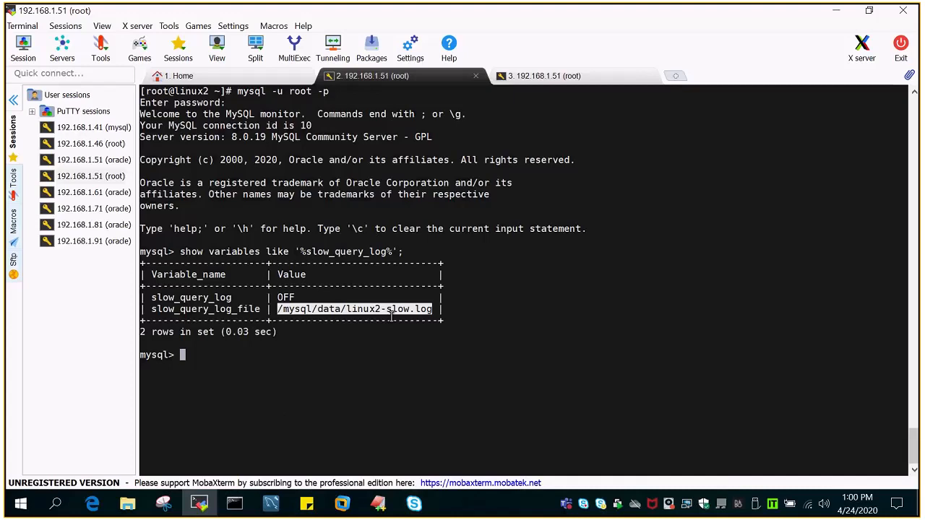
{"action": "left_click", "coordinate": [338, 355]}
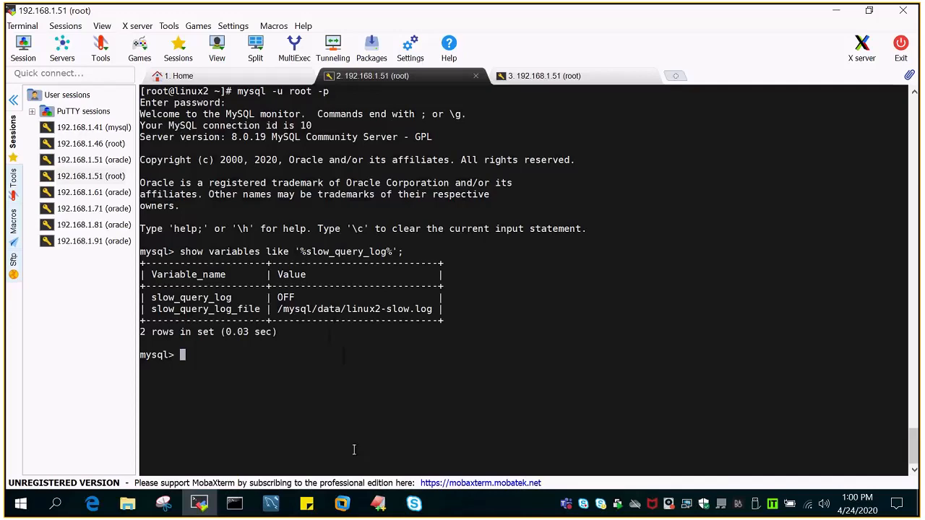
Run show variables like '%long_query_time%', confirming the default value of 10.000000 seconds.
{"action": "left_click", "coordinate": [380, 509]}
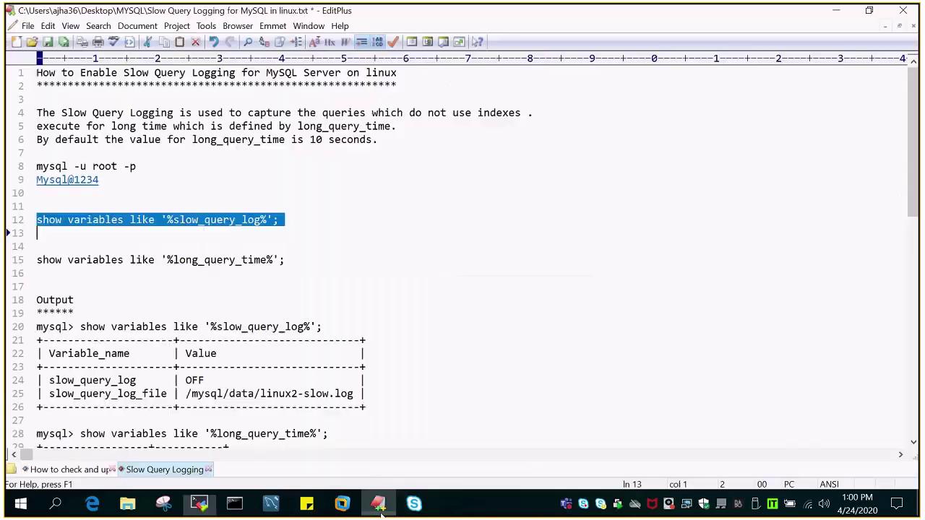
{"action": "left_click", "coordinate": [20, 262]}
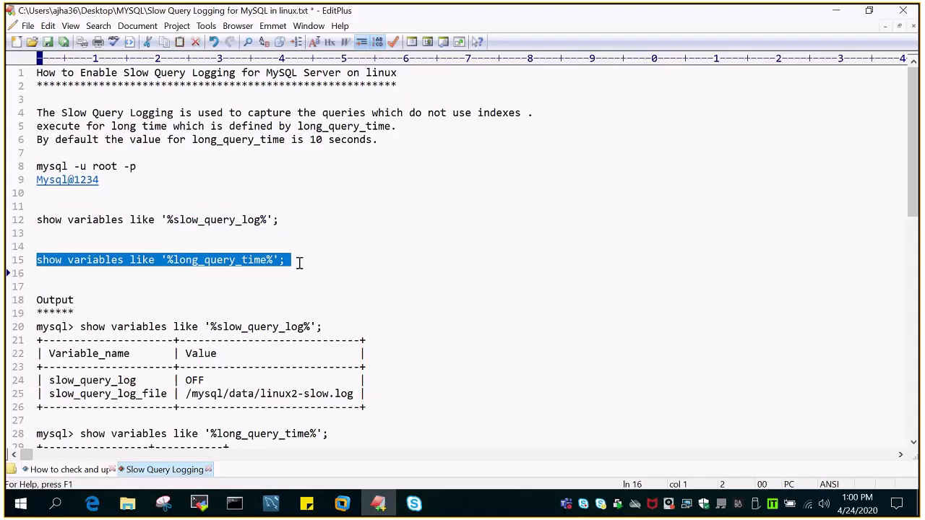
{"action": "left_click", "coordinate": [199, 503]}
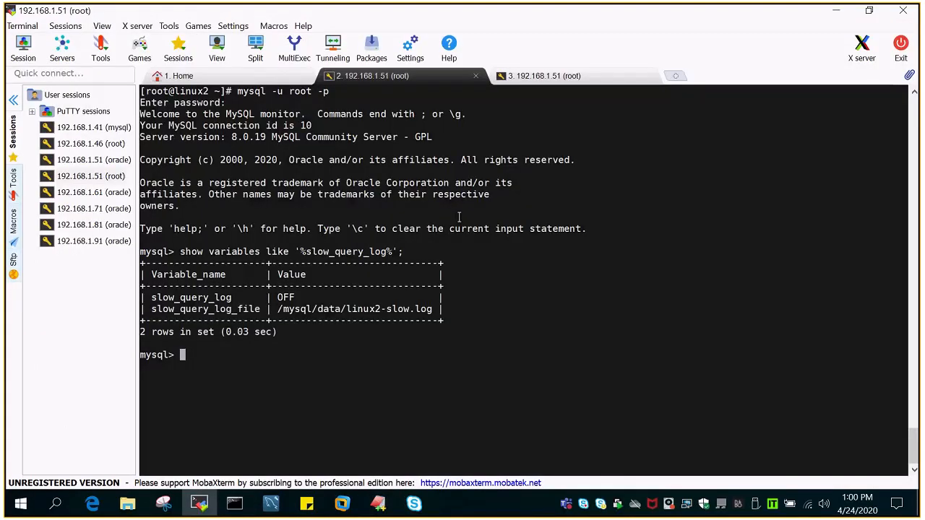
{"action": "right_click", "coordinate": [434, 212]}
{"action": "left_click", "coordinate": [437, 209]}
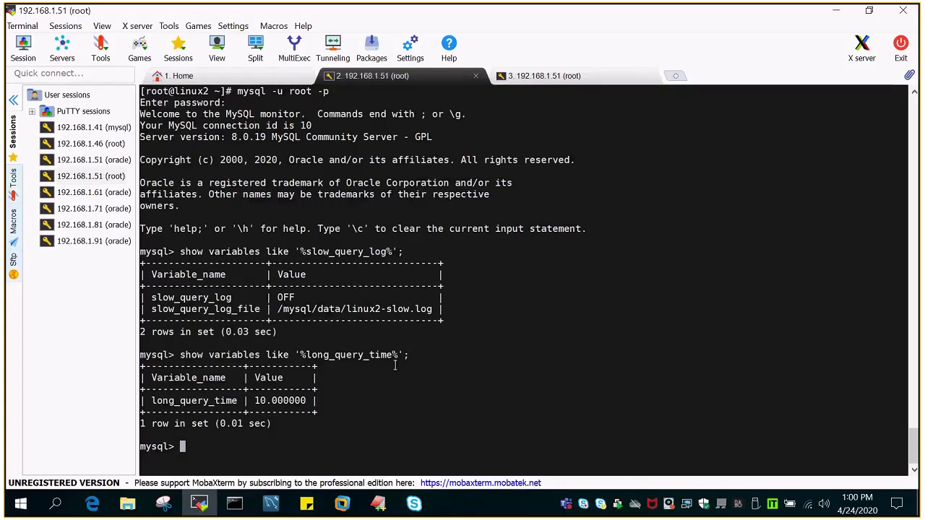
{"action": "double_click", "coordinate": [185, 401]}
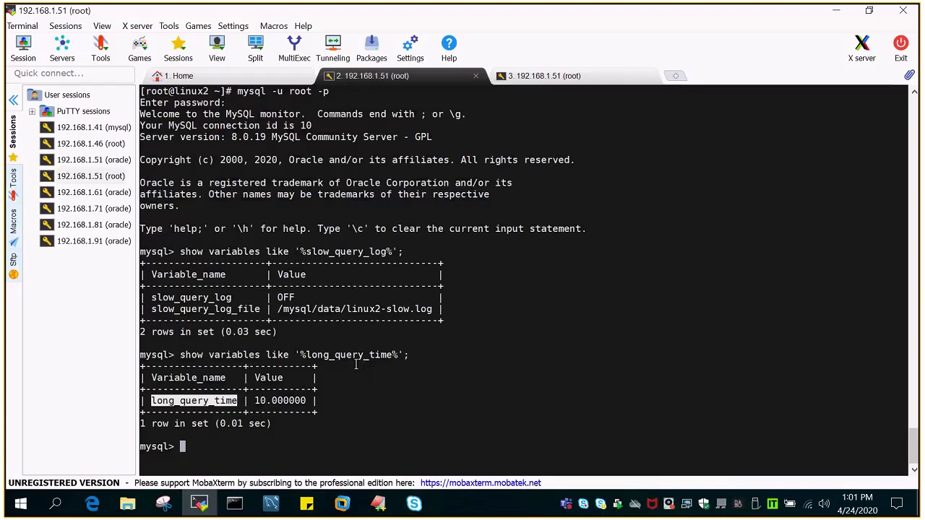
{"action": "double_click", "coordinate": [264, 402]}
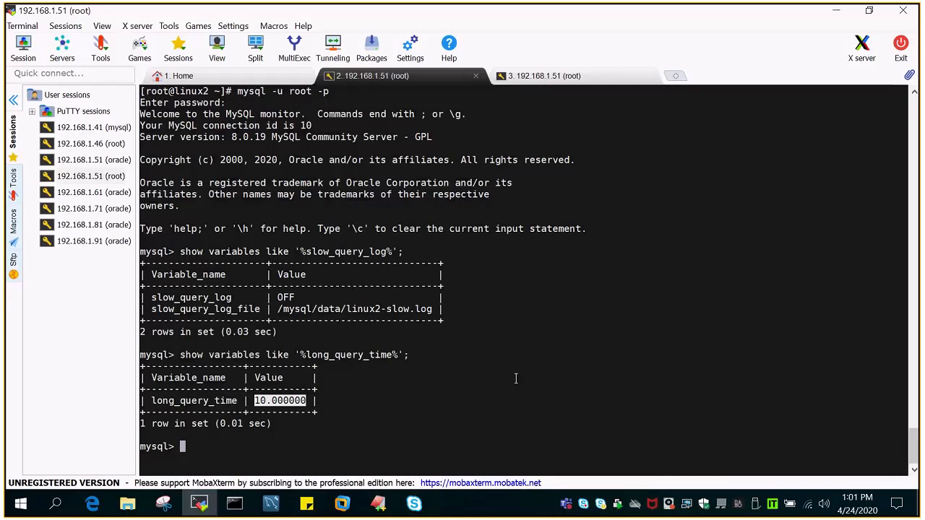
Exit the MySQL client and clear the terminal screen.
{"action": "left_click", "coordinate": [378, 504]}
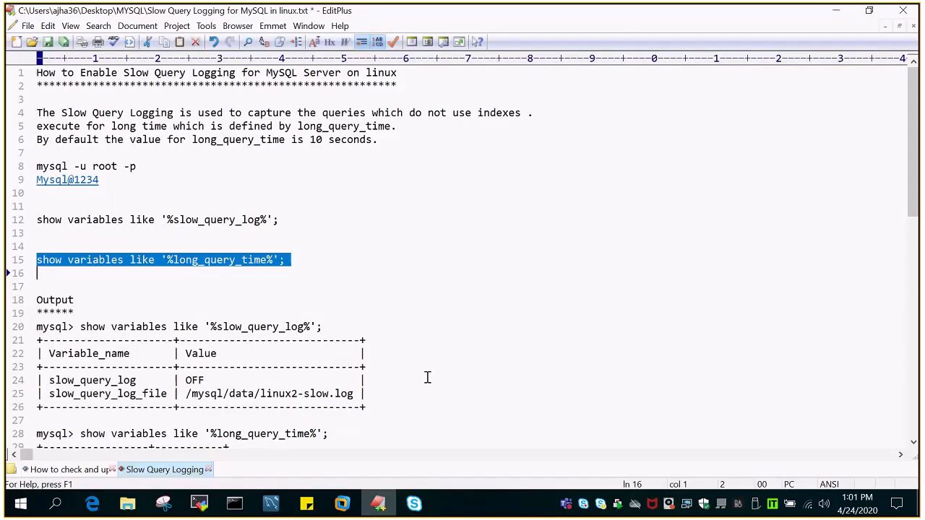
{"action": "scroll", "coordinate": [416, 368], "scroll_direction": "down", "scroll_amount": 2}
{"action": "scroll", "coordinate": [417, 359], "scroll_direction": "down", "scroll_amount": 1}
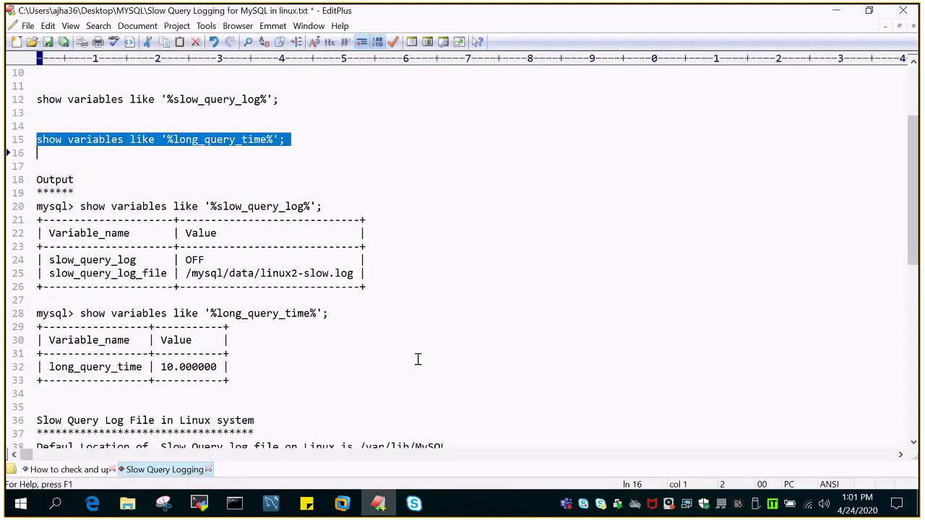
{"action": "scroll", "coordinate": [418, 360], "scroll_direction": "down", "scroll_amount": 3}
{"action": "scroll", "coordinate": [418, 360], "scroll_direction": "down", "scroll_amount": 1}
{"action": "scroll", "coordinate": [418, 359], "scroll_direction": "down", "scroll_amount": 1}
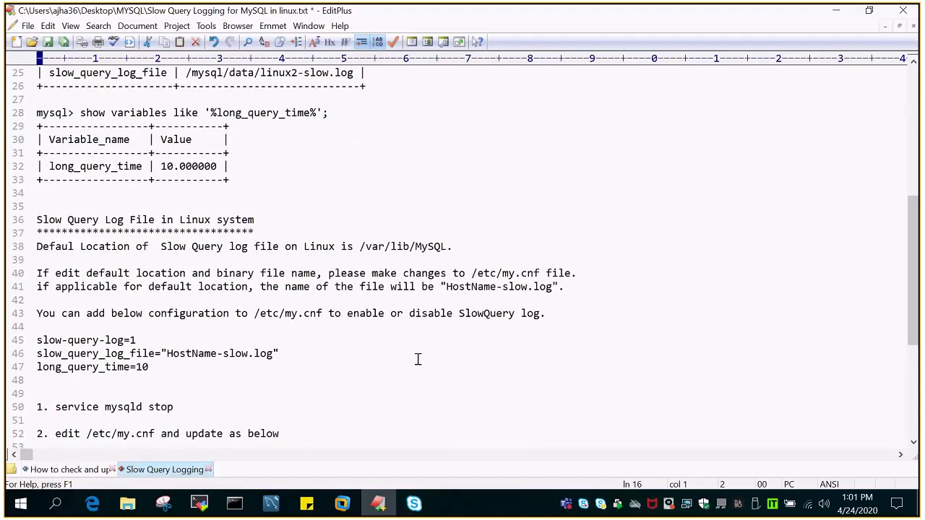
{"action": "key", "text": "alt+Tab"}
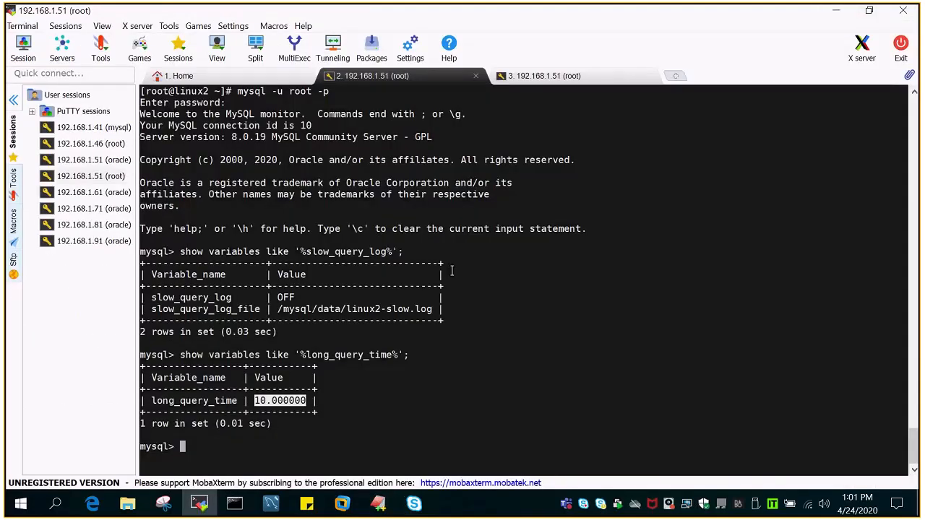
{"action": "type", "text": "exit"}
{"action": "key", "text": "Return"}
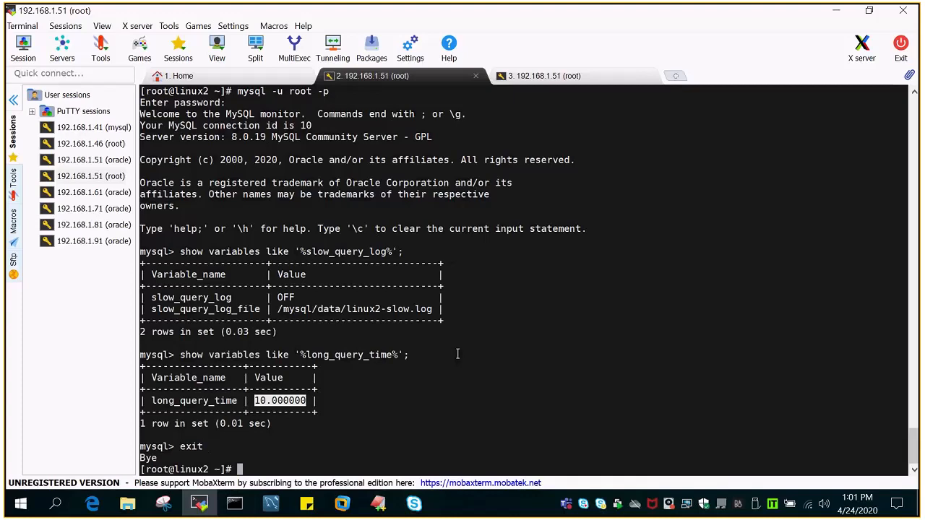
{"action": "type", "text": "clear"}
{"action": "key", "text": "Return"}
{"action": "type", "text": "clear"}
Recall 'service mysqld stop' from history and stop the MySQL service with OK status.
{"action": "key", "text": "Up"}
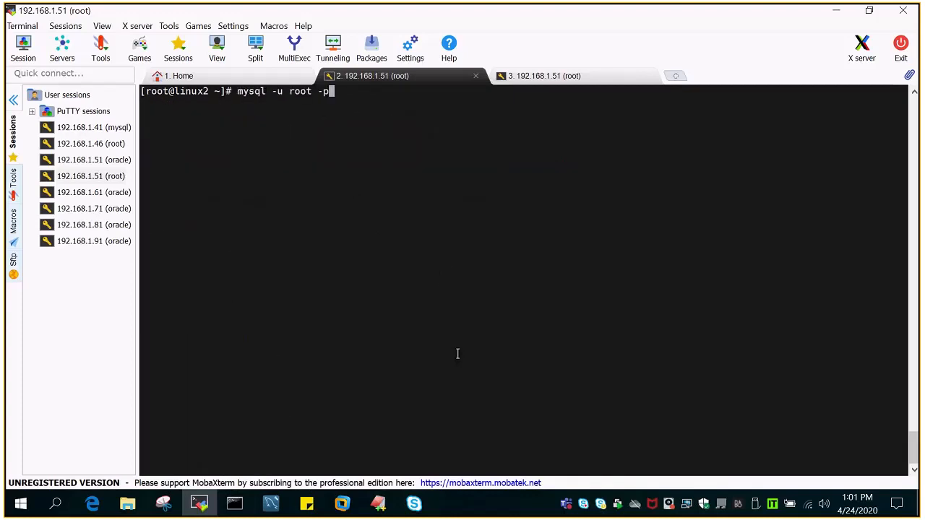
{"action": "key", "text": "Down"}
{"action": "key", "text": "Up"}
{"action": "key", "text": "Down"}
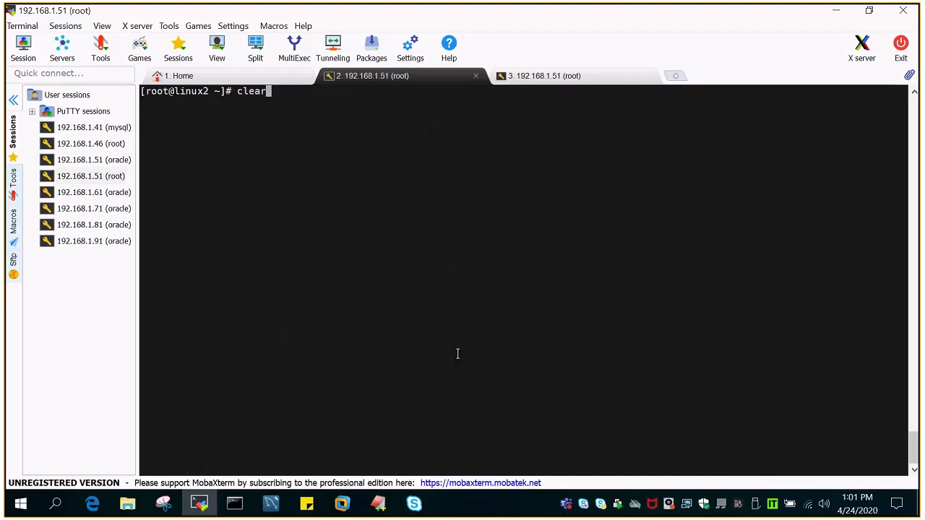
{"action": "key", "text": "Up"}
{"action": "key", "text": "Up"}
{"action": "key", "text": "Up"}
{"action": "key", "text": "Up"}
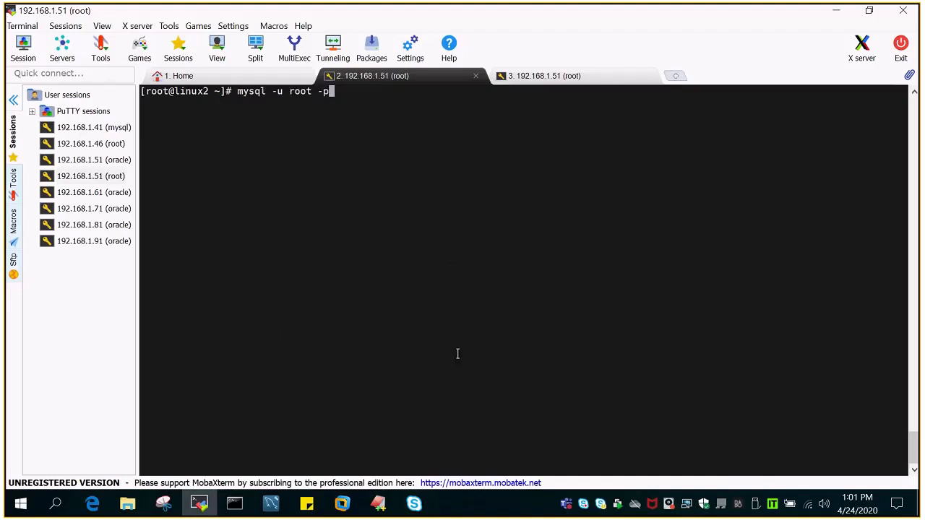
{"action": "key", "text": "Up"}
{"action": "key", "text": "Return"}
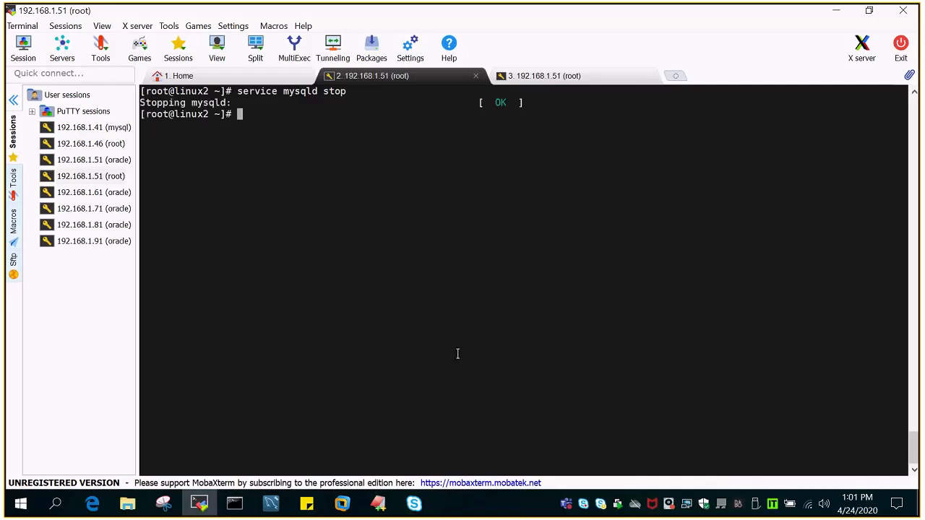
Open /etc/my.cnf in vi, editing anyway past the swap-file warning.
{"action": "left_click", "coordinate": [378, 504]}
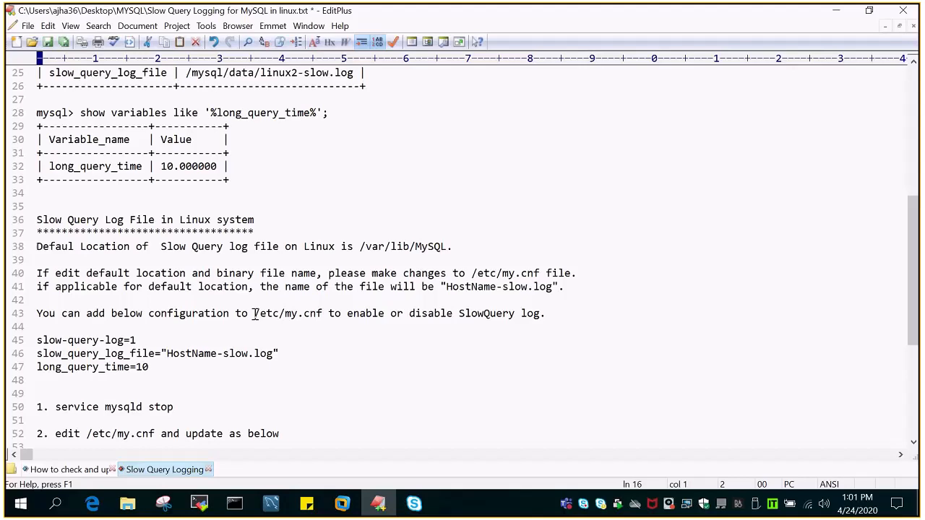
{"action": "left_click_drag", "start_coordinate": [254, 314], "coordinate": [325, 314]}
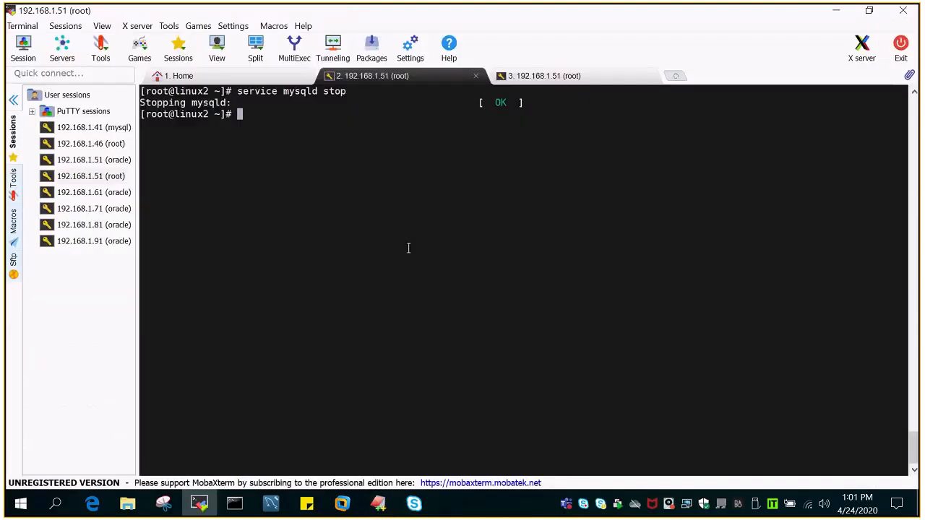
{"action": "left_click", "coordinate": [200, 504]}
{"action": "type", "text": "vi"}
{"action": "right_click", "coordinate": [341, 118]}
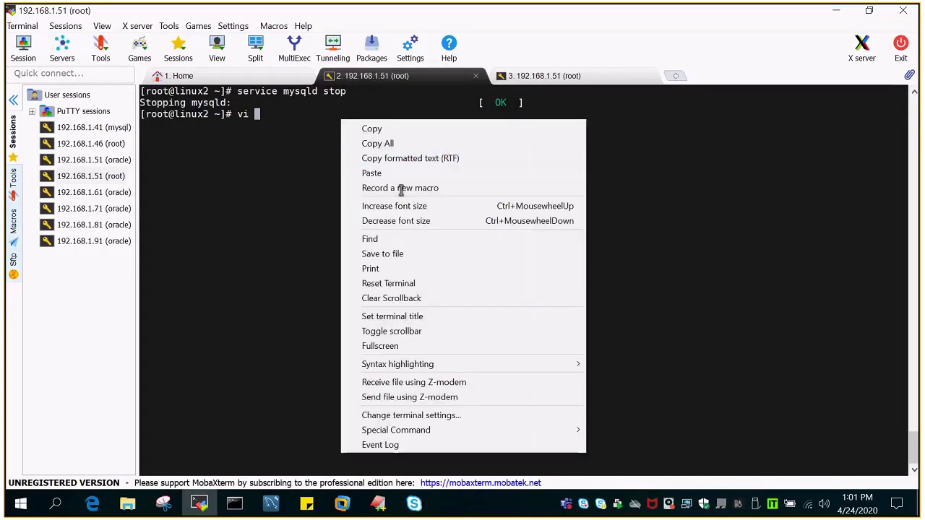
{"action": "left_click", "coordinate": [373, 173]}
{"action": "key", "text": "Return"}
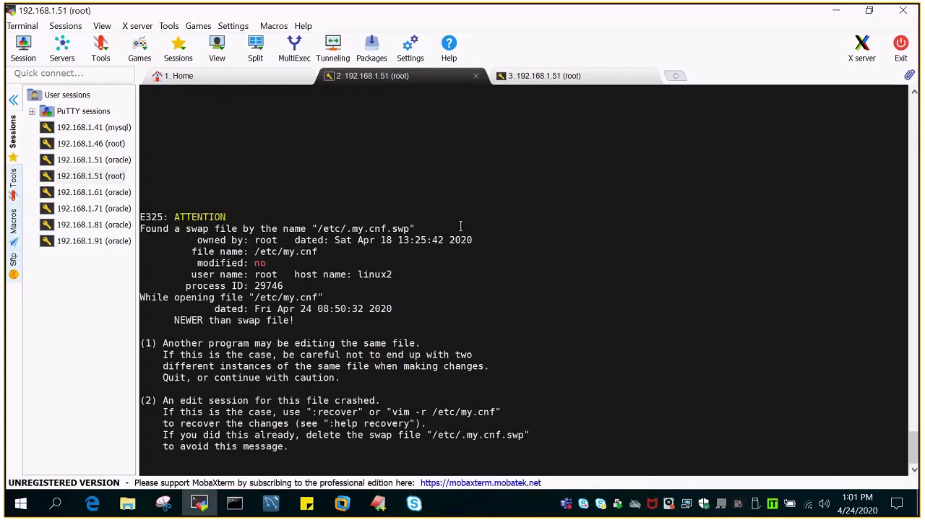
{"action": "key", "text": "e"}
{"action": "key", "text": "Down"}
{"action": "key", "text": "Down"}
{"action": "key", "text": "Down"}
{"action": "key", "text": "Down"}
{"action": "key", "text": "Down"}
{"action": "key", "text": "Down"}
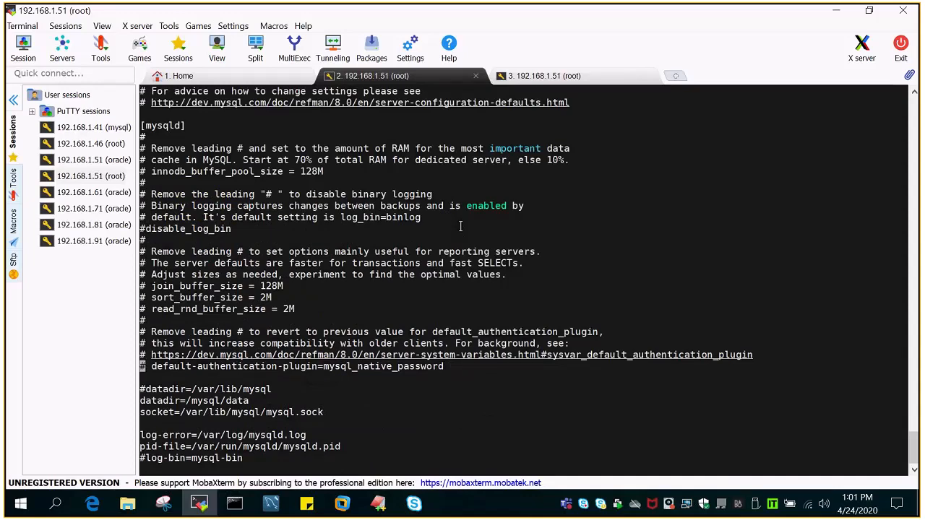
{"action": "key", "text": "Down"}
{"action": "key", "text": "Down"}
{"action": "key", "text": "Down"}
{"action": "key", "text": "Down"}
{"action": "key", "text": "Down"}
{"action": "key", "text": "Down"}
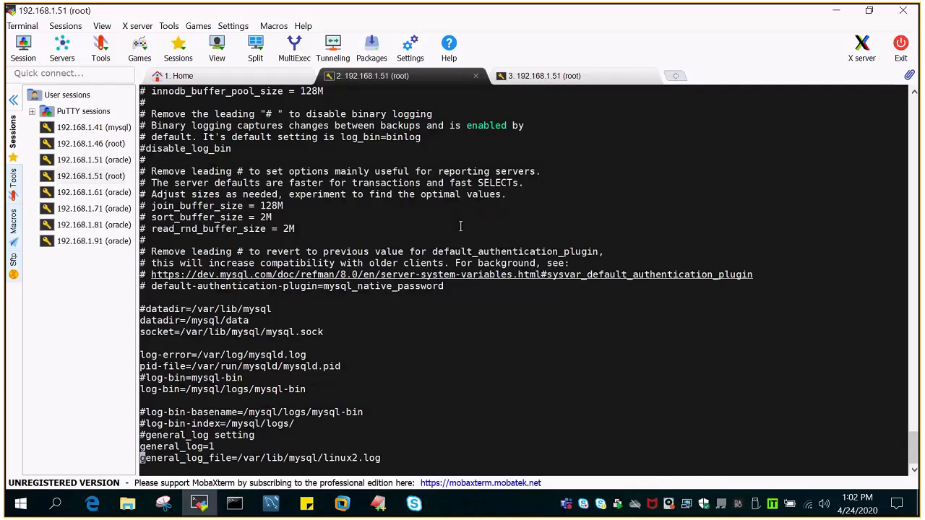
Add a new last line slow_query_log=1, pasting the setting name from the notes.
{"action": "left_click", "coordinate": [379, 506]}
{"action": "scroll", "coordinate": [260, 304], "scroll_direction": "down", "scroll_amount": 4}
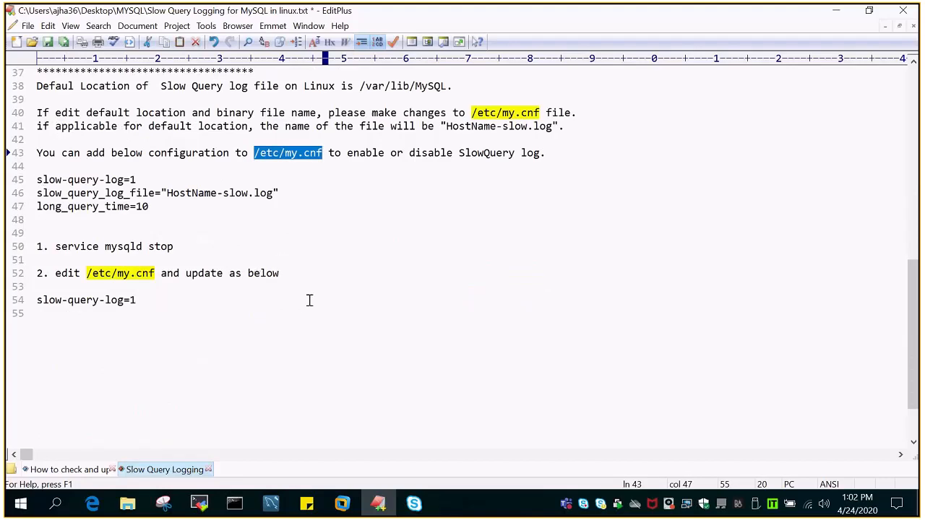
{"action": "scroll", "coordinate": [285, 357], "scroll_direction": "up", "scroll_amount": 3}
{"action": "scroll", "coordinate": [285, 357], "scroll_direction": "up", "scroll_amount": 3}
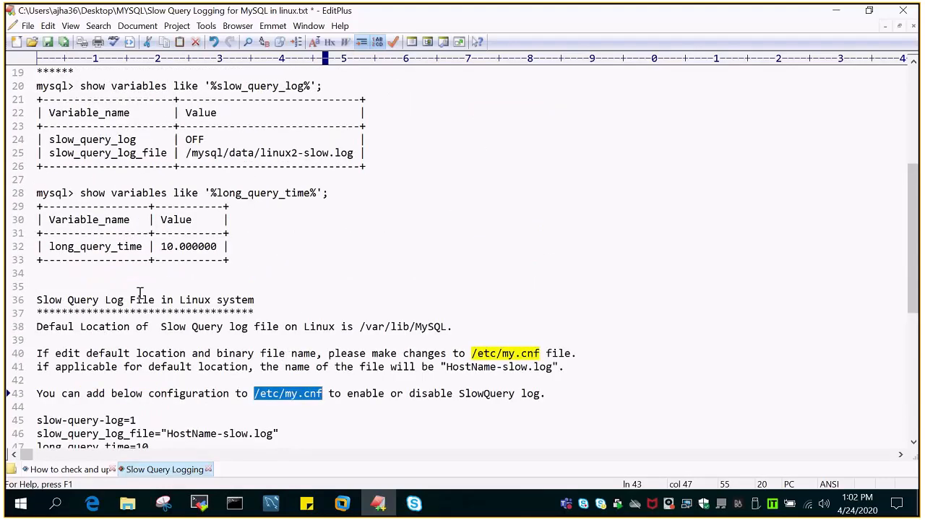
{"action": "scroll", "coordinate": [140, 293], "scroll_direction": "up", "scroll_amount": 2}
{"action": "left_click_drag", "start_coordinate": [49, 220], "coordinate": [133, 220]}
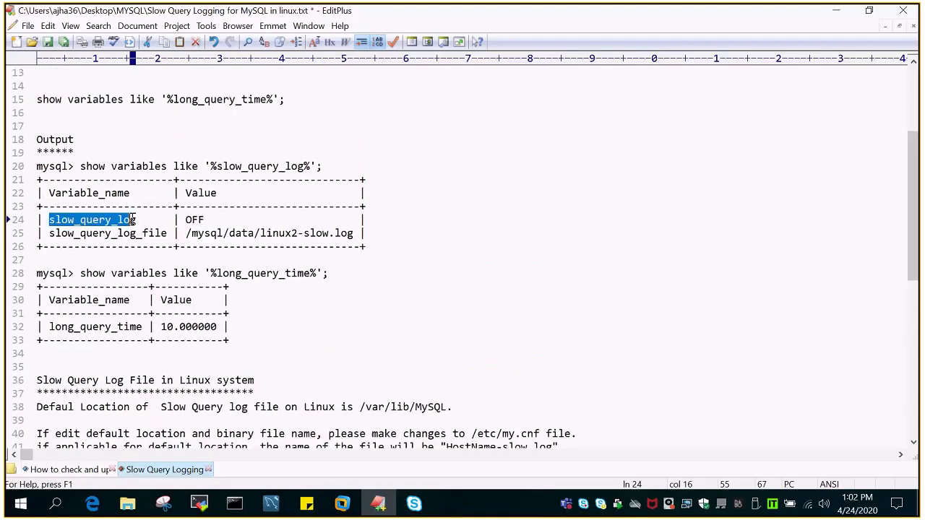
{"action": "left_click", "coordinate": [199, 504]}
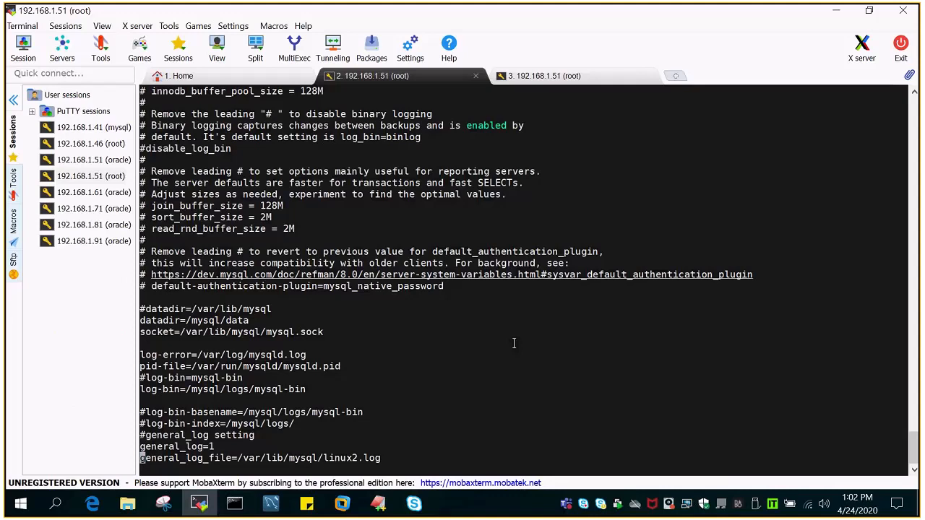
{"action": "key", "text": "shift+a"}
{"action": "key", "text": "Return"}
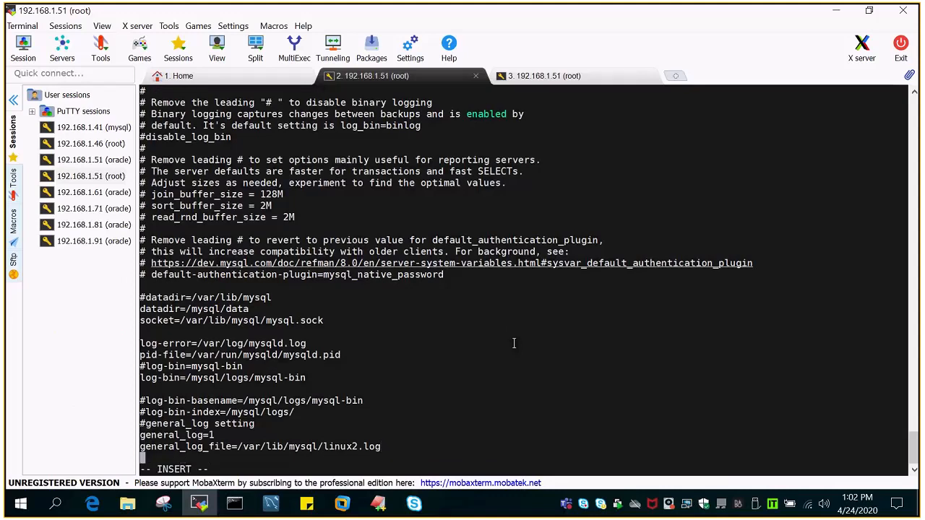
{"action": "type", "text": "i"}
{"action": "key", "text": "Escape"}
{"action": "right_click", "coordinate": [436, 183]}
{"action": "left_click", "coordinate": [469, 210]}
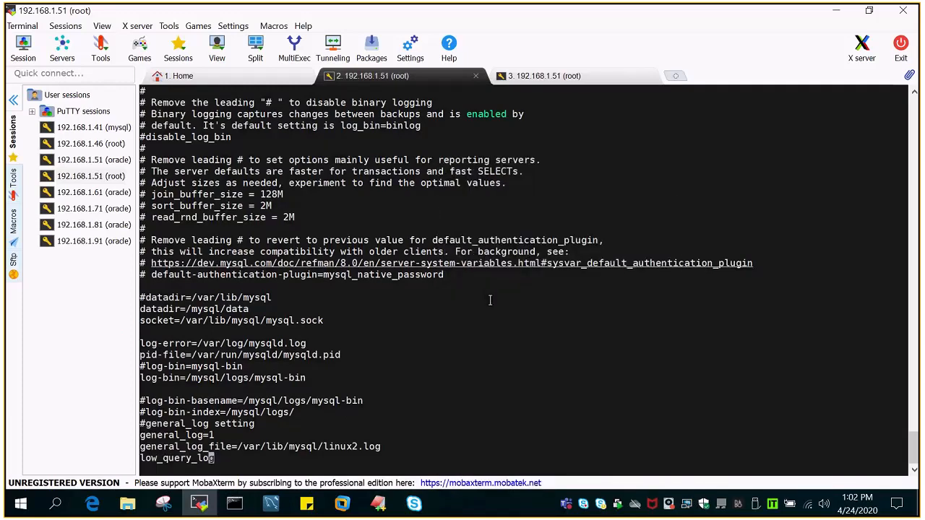
{"action": "type", "text": "a"}
{"action": "type", "text": "=1"}
{"action": "key", "text": "Escape"}
{"action": "type", "text": ":wq"}
Fix the first letter of the new slow_query_log setting line.
{"action": "key", "text": "Escape"}
{"action": "key", "text": "Left"}
{"action": "key", "text": "Left"}
{"action": "key", "text": "Left"}
{"action": "type", "text": "Is"}
{"action": "key", "text": "Escape"}
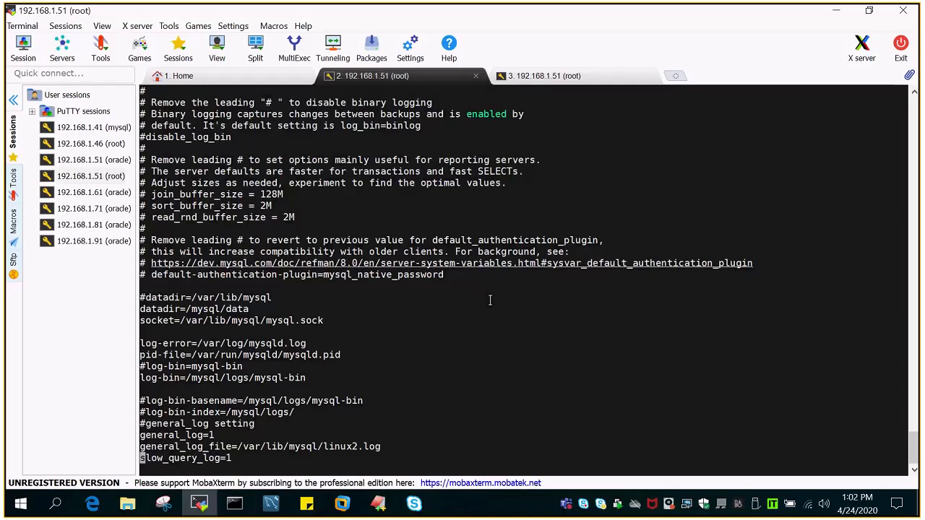
{"action": "type", "text": ":wq"}
Save and quit vi, then run 'service mysqld start' to restart MySQL with OK status.
{"action": "key", "text": "Return"}
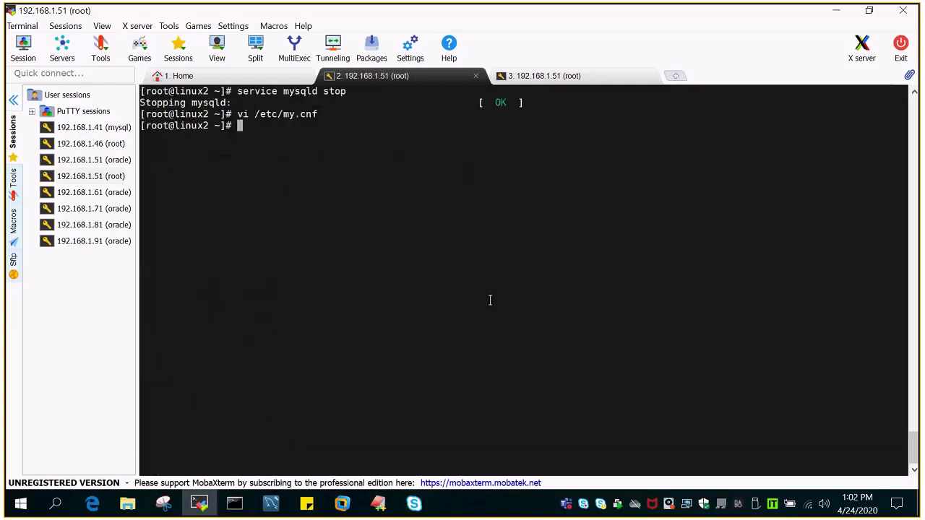
{"action": "key", "text": "Up"}
{"action": "key", "text": "Up"}
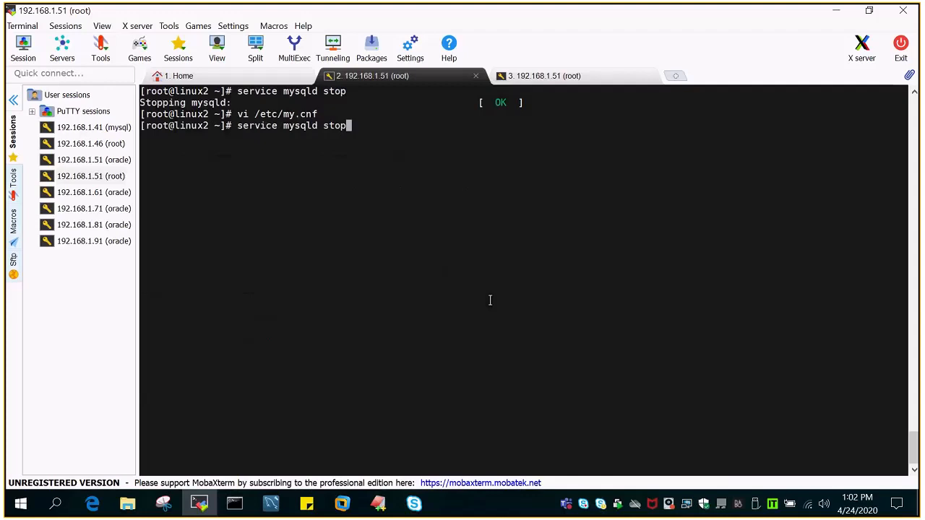
{"action": "key", "text": "BackSpace"}
{"action": "key", "text": "BackSpace"}
{"action": "type", "text": "a"}
{"action": "type", "text": "rt"}
{"action": "key", "text": "Return"}
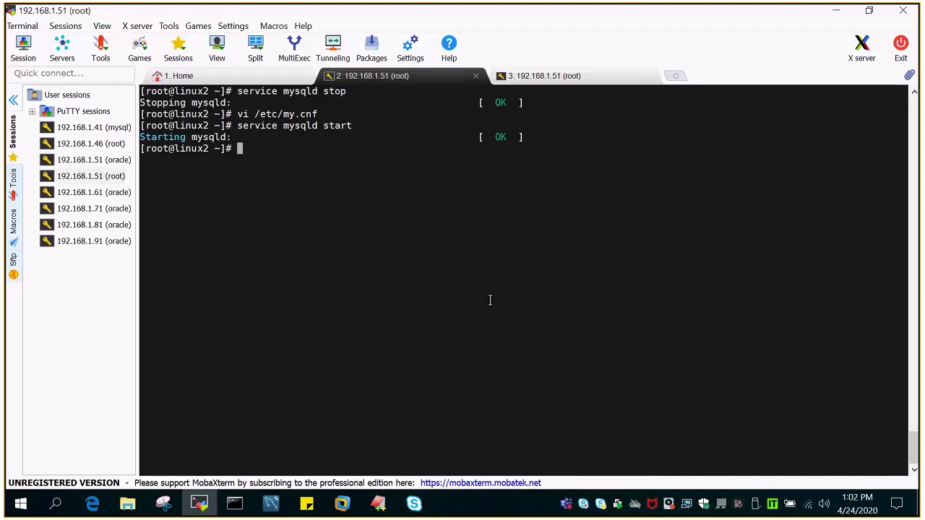
Log back in with 'mysql -u root -p' and the password, reaching the mysql> prompt.
{"action": "key", "text": "Up"}
{"action": "key", "text": "Up"}
{"action": "key", "text": "Up"}
{"action": "key", "text": "Up"}
{"action": "key", "text": "Return"}
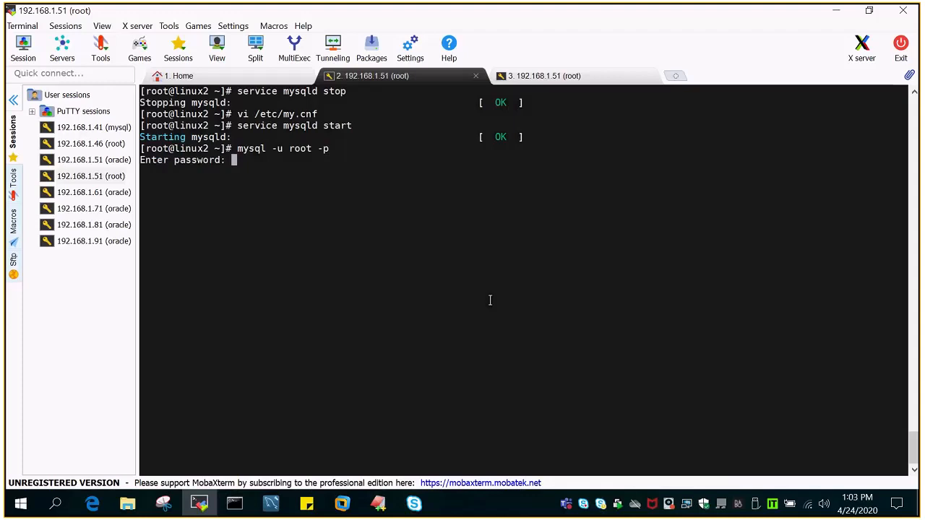
{"action": "key", "text": "Return"}
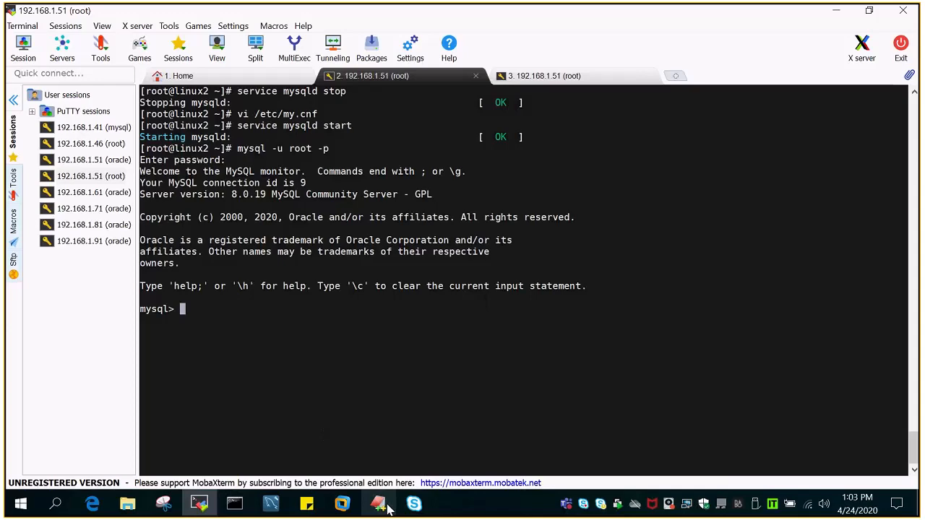
Rerun the '%slow_query_log%' query from notes line 20, now showing slow_query_log ON.
{"action": "left_click", "coordinate": [378, 504]}
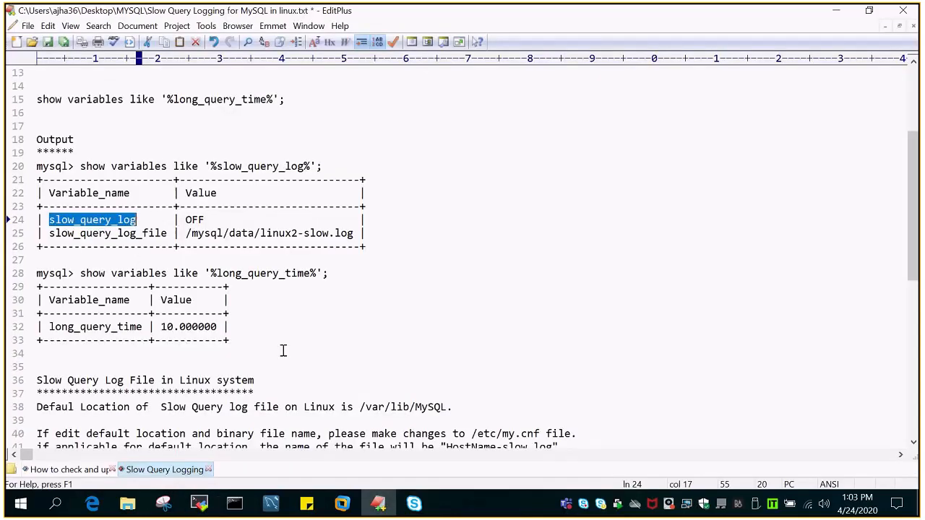
{"action": "scroll", "coordinate": [284, 350], "scroll_direction": "down", "scroll_amount": 3}
{"action": "scroll", "coordinate": [283, 352], "scroll_direction": "down", "scroll_amount": 1}
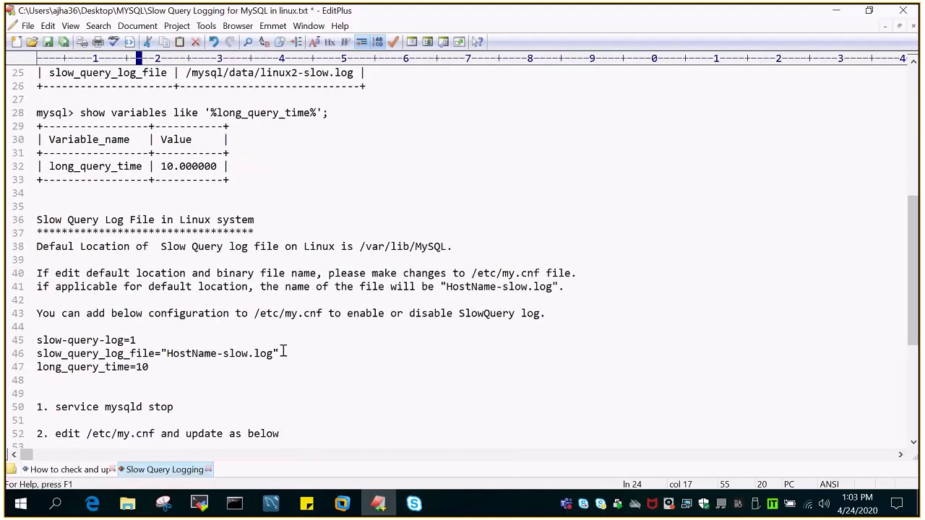
{"action": "scroll", "coordinate": [167, 257], "scroll_direction": "up", "scroll_amount": 3}
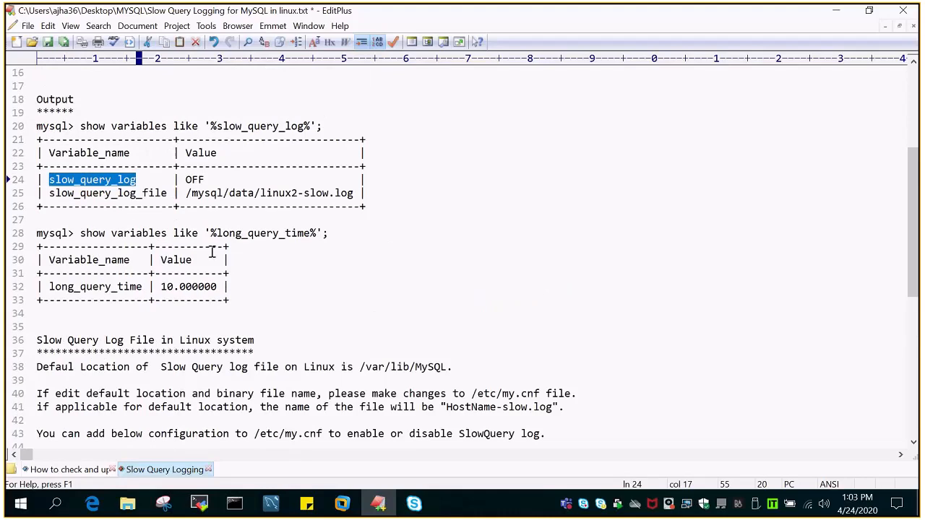
{"action": "left_click_drag", "start_coordinate": [80, 125], "coordinate": [350, 124]}
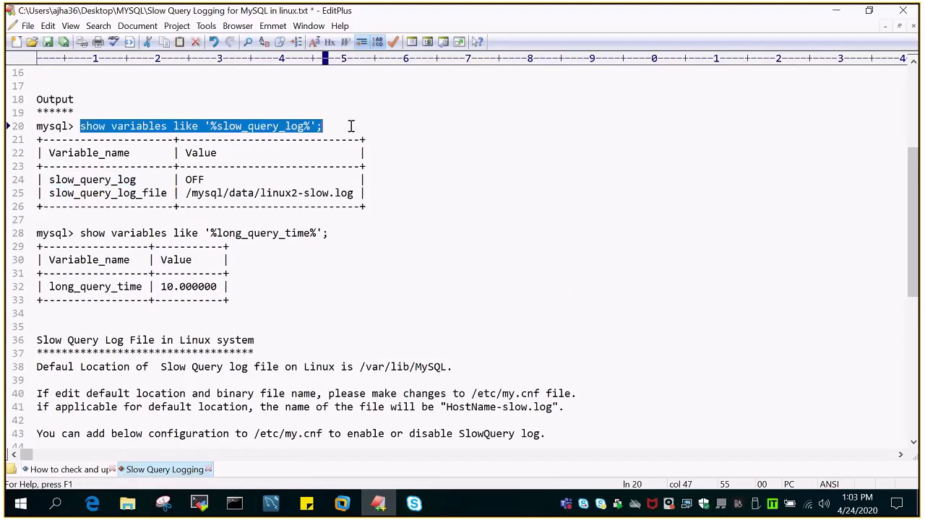
{"action": "left_click", "coordinate": [199, 504]}
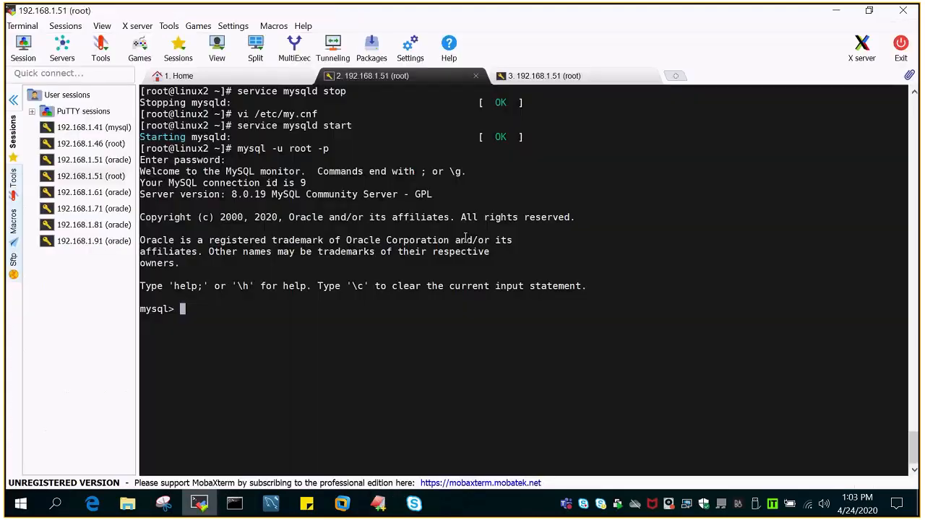
{"action": "right_click", "coordinate": [436, 109]}
{"action": "left_click", "coordinate": [477, 161]}
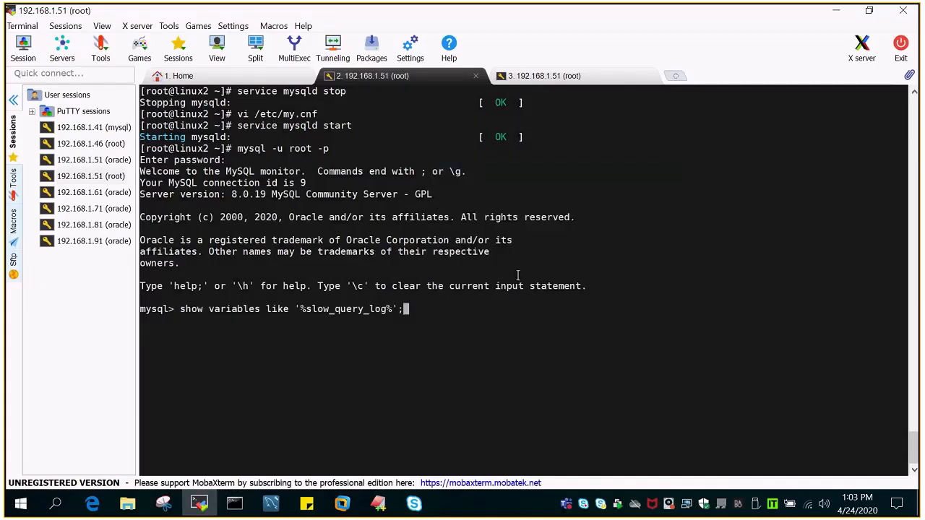
{"action": "key", "text": "Return"}
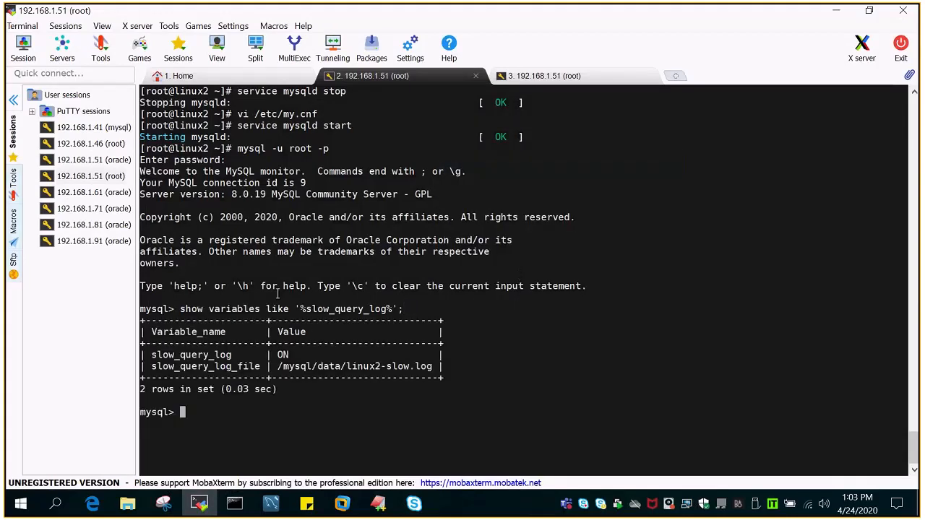
Run 'tail -100f /mysql/data/linux2-slow.log' in the other session, then return to the MySQL tab.
{"action": "left_click", "coordinate": [543, 75]}
{"action": "type", "text": "t"}
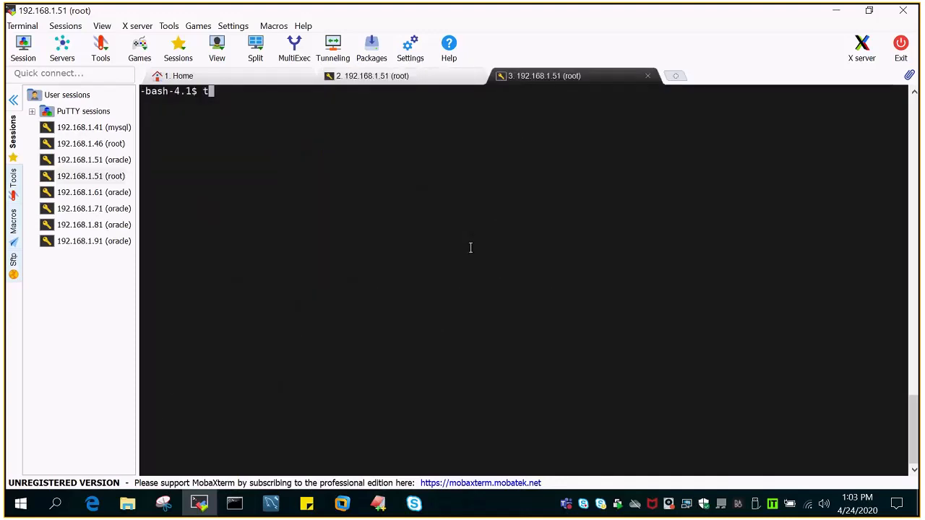
{"action": "type", "text": "ail -100f"}
{"action": "left_click", "coordinate": [345, 76]}
{"action": "double_click", "coordinate": [339, 367]}
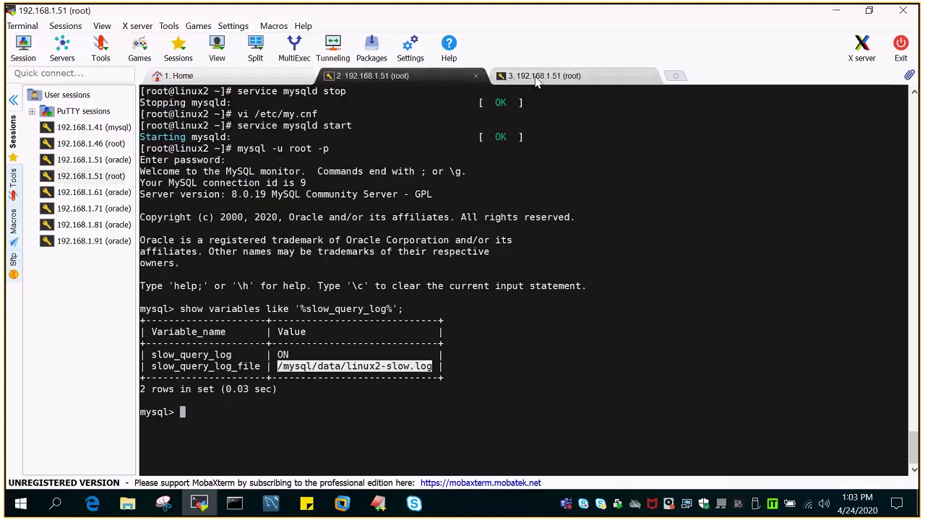
{"action": "left_click", "coordinate": [537, 76]}
{"action": "right_click", "coordinate": [542, 153]}
{"action": "left_click", "coordinate": [571, 208]}
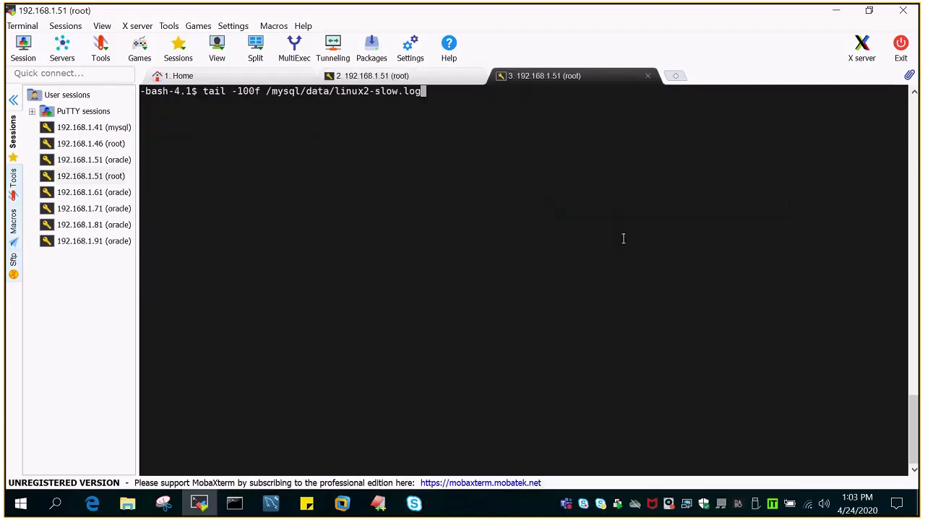
{"action": "key", "text": "Return"}
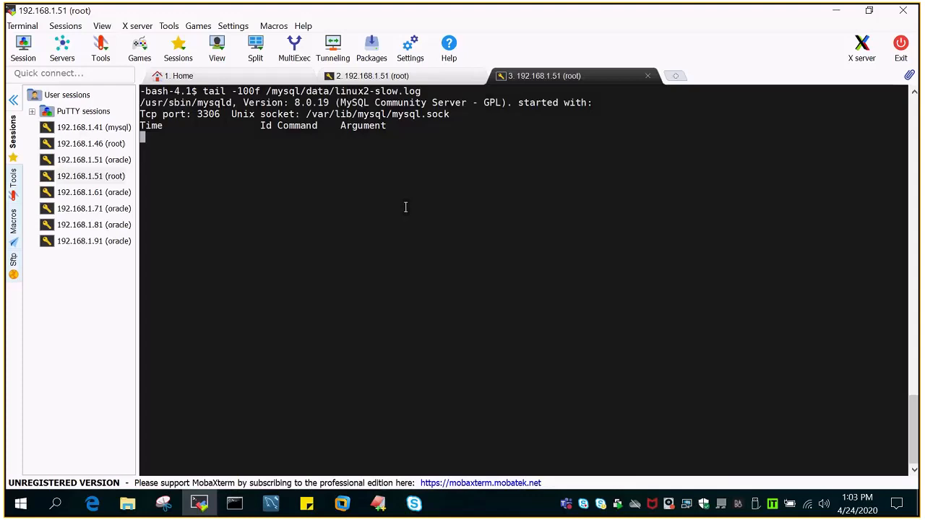
{"action": "left_click", "coordinate": [390, 76]}
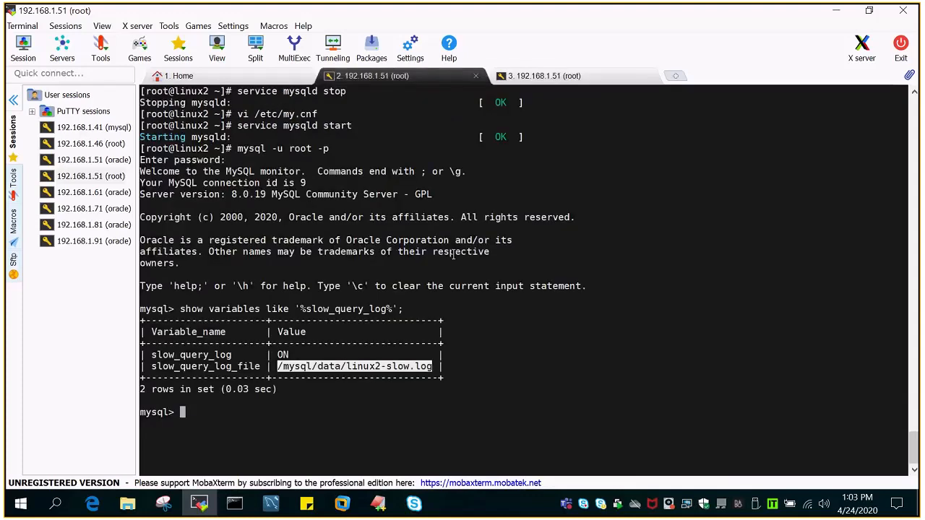
{"action": "scroll", "coordinate": [539, 402], "scroll_direction": "up", "scroll_amount": 1}
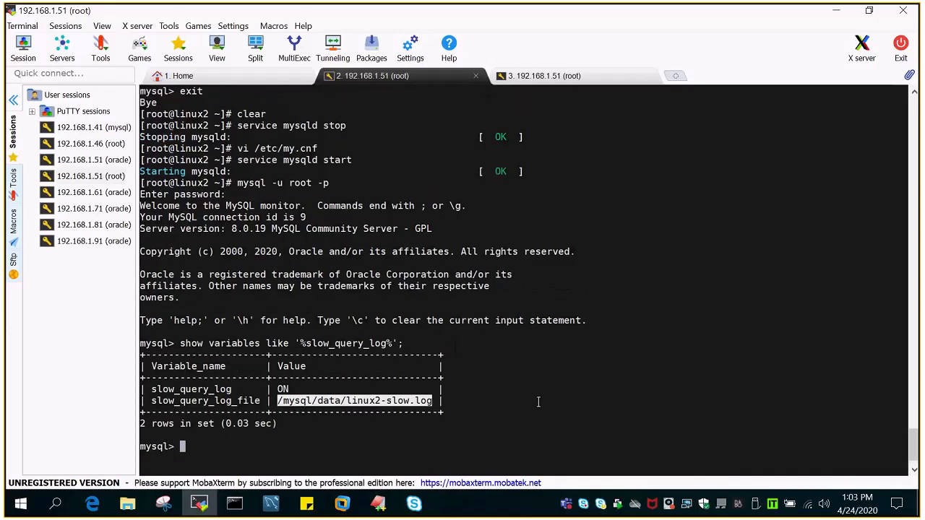
{"action": "scroll", "coordinate": [539, 402], "scroll_direction": "up", "scroll_amount": 2}
{"action": "scroll", "coordinate": [539, 402], "scroll_direction": "up", "scroll_amount": 2}
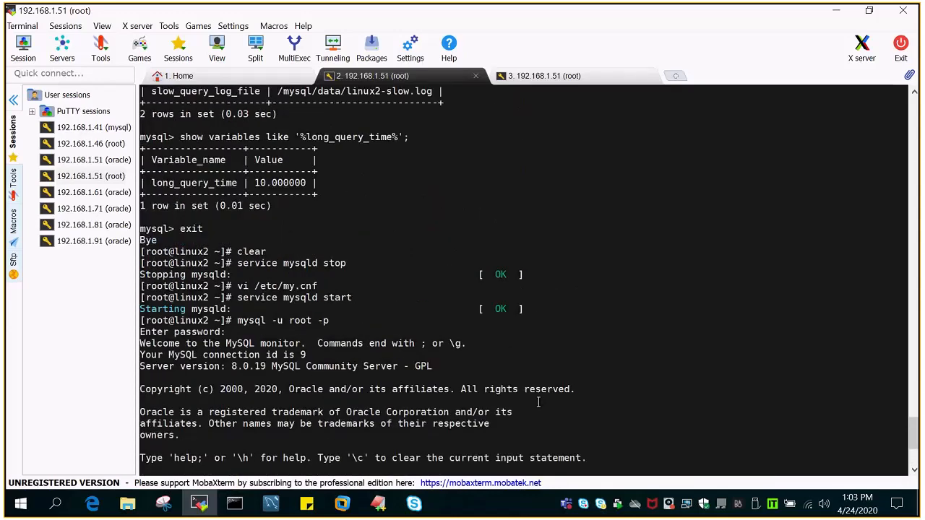
{"action": "scroll", "coordinate": [538, 402], "scroll_direction": "up", "scroll_amount": 2}
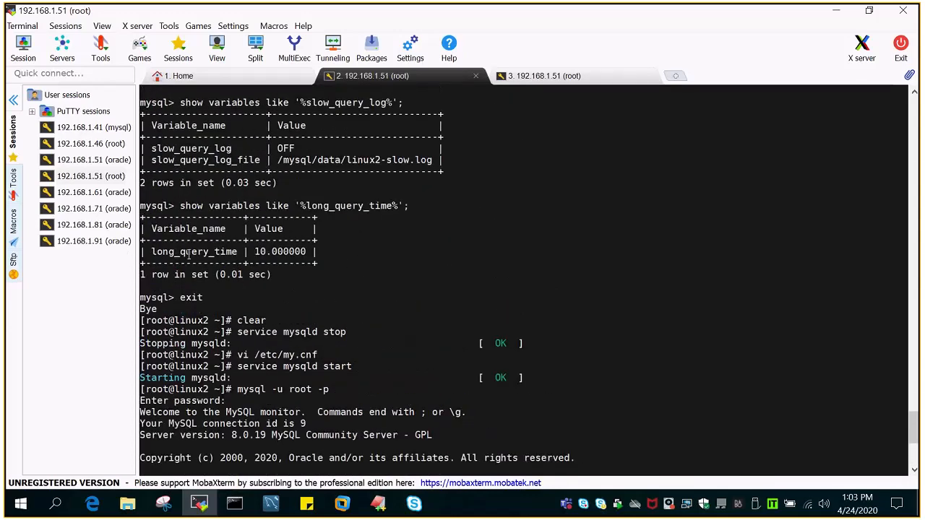
{"action": "double_click", "coordinate": [275, 253]}
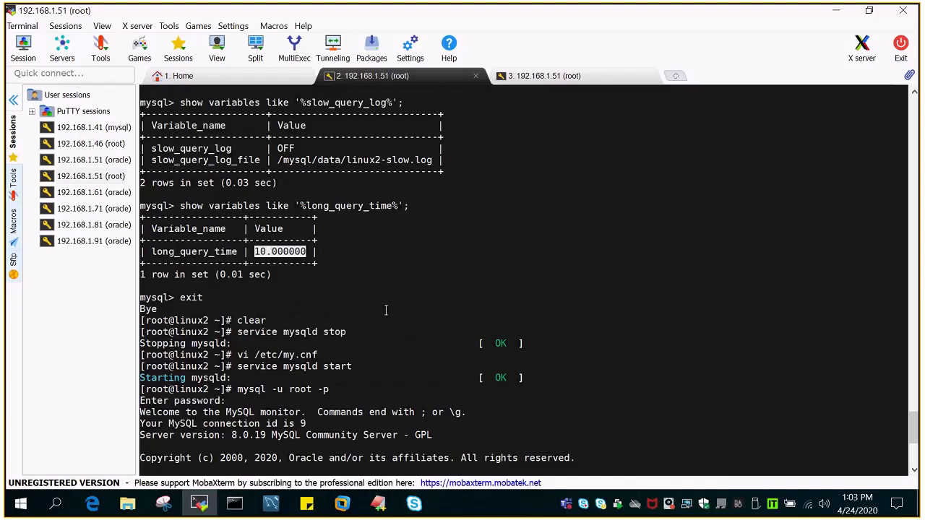
{"action": "left_click", "coordinate": [571, 76]}
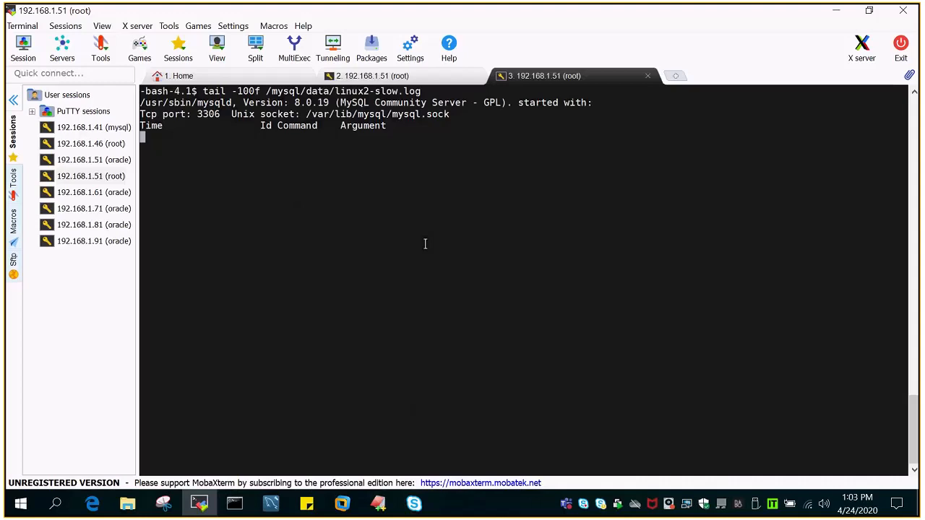
{"action": "left_click", "coordinate": [394, 78]}
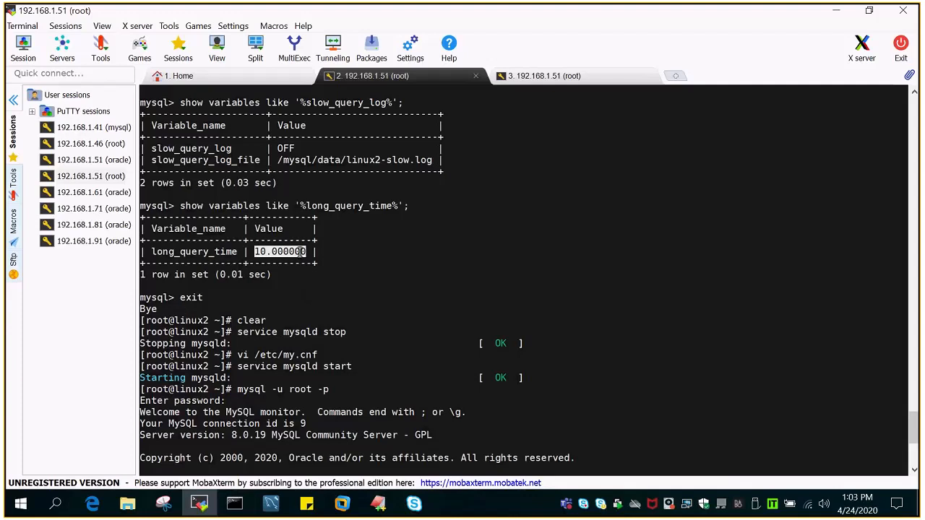
{"action": "left_click_drag", "start_coordinate": [258, 251], "coordinate": [304, 252]}
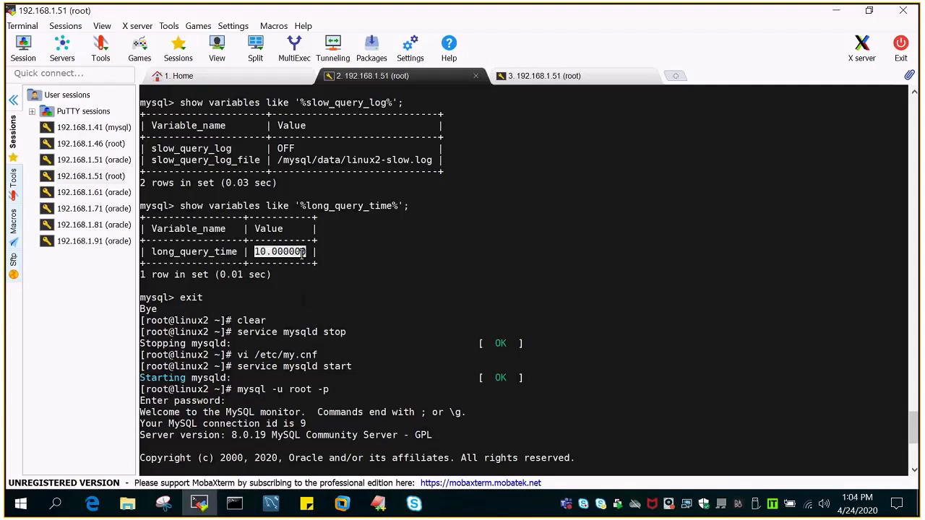